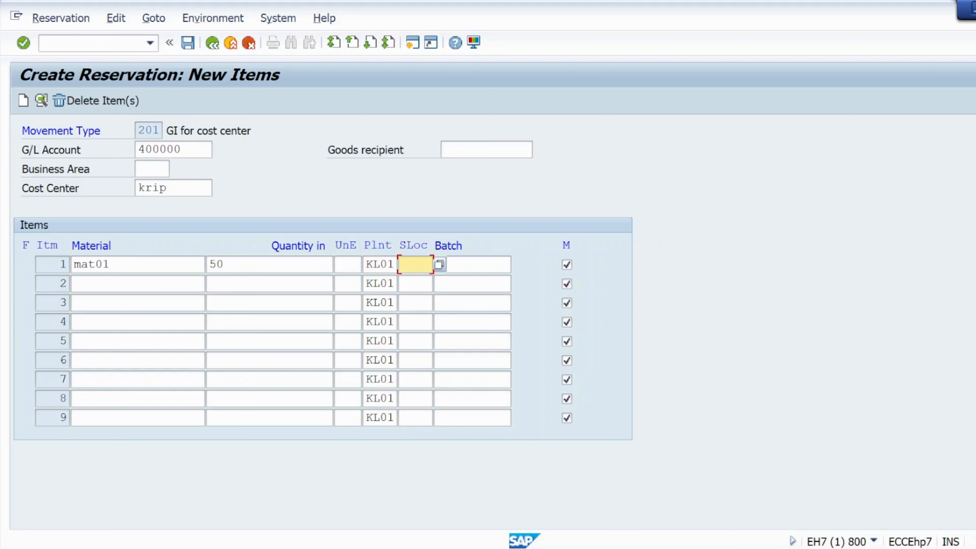
Give the MAT01 item storage location KS01, tick movement allowed, and save the reservation
text(ks01)
click(473, 264)
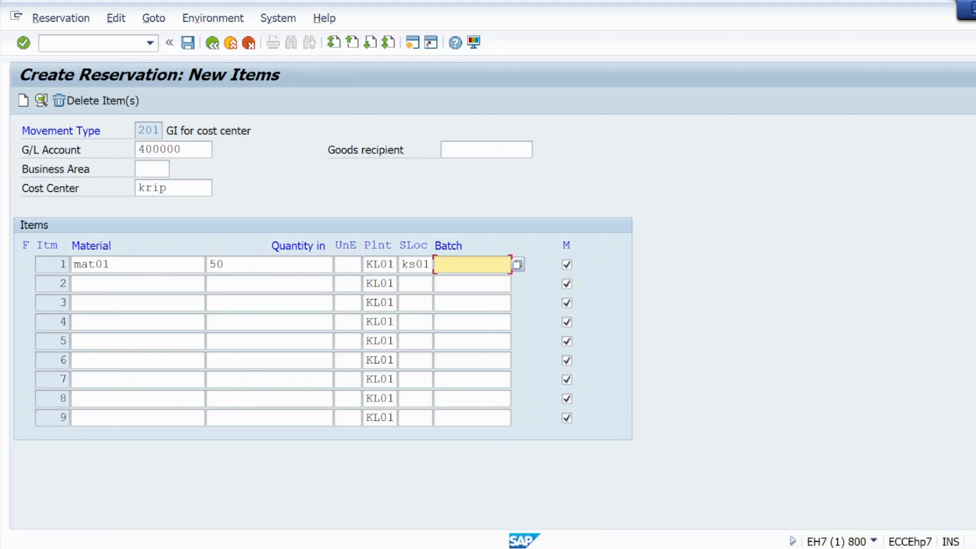
click(567, 266)
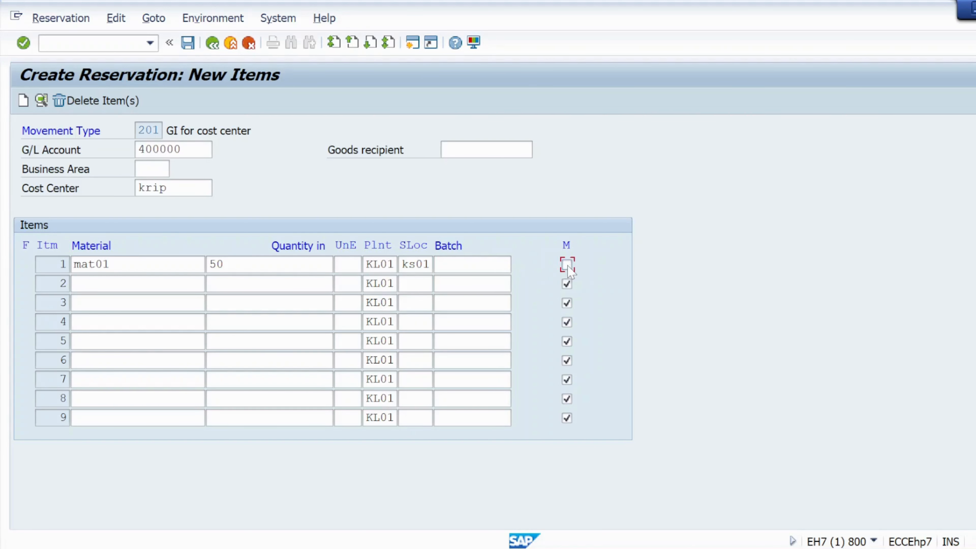
click(567, 266)
click(23, 50)
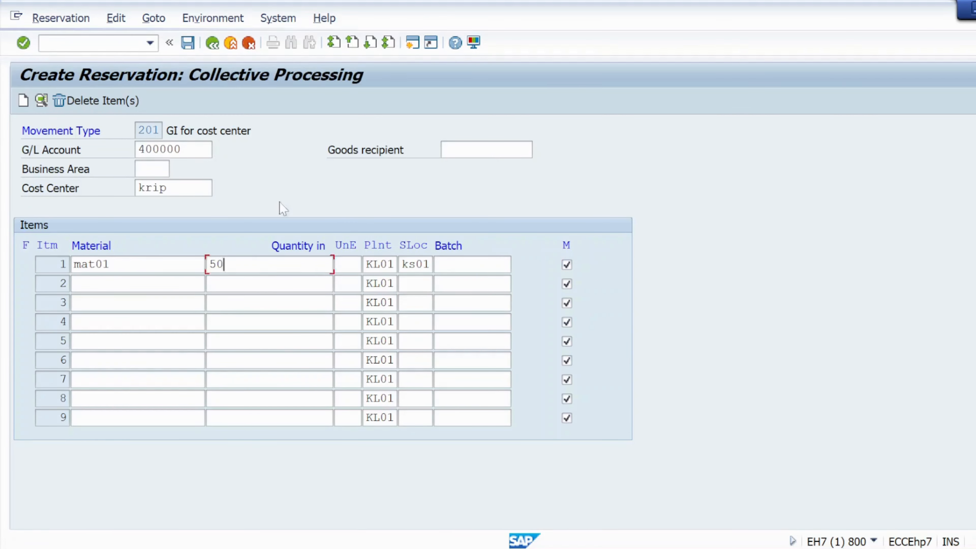
click(188, 42)
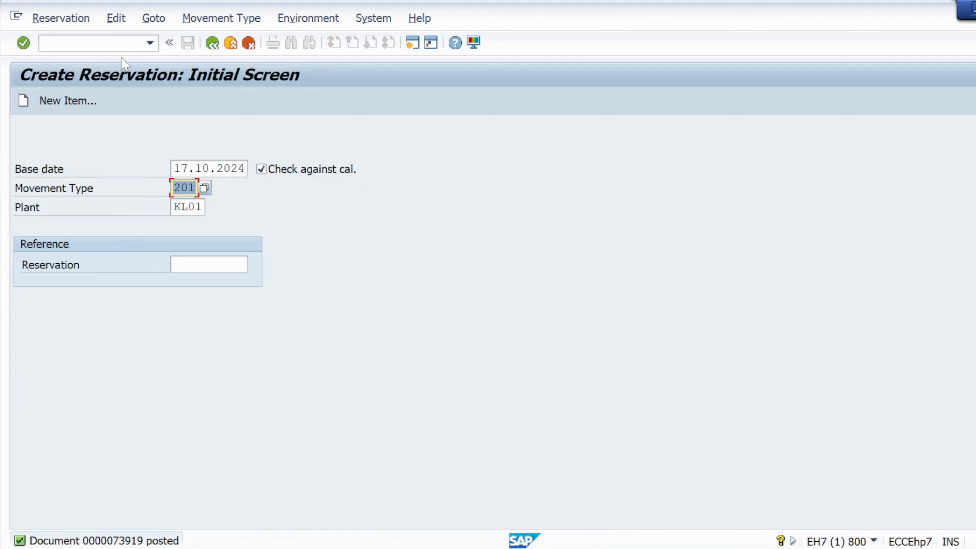
Open the MB24 reservation list transaction
click(104, 43)
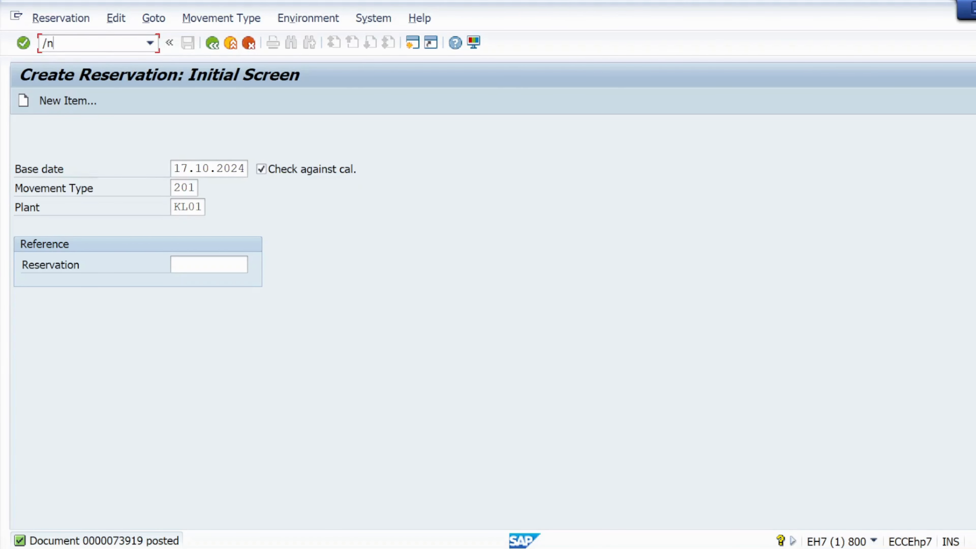
text(mb24)
key(Return)
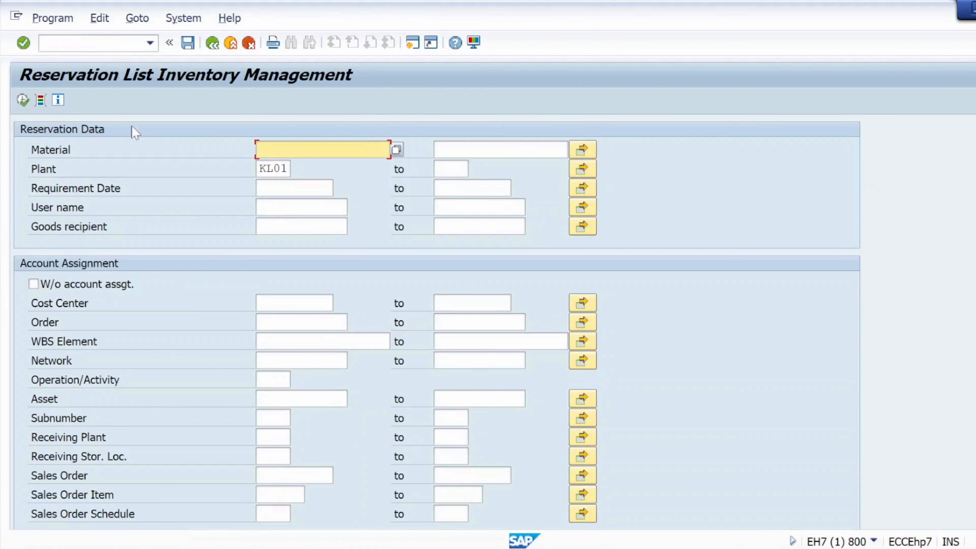
Run the reservation list for material MAT01 at plant KL01
drag(281, 168, 246, 168)
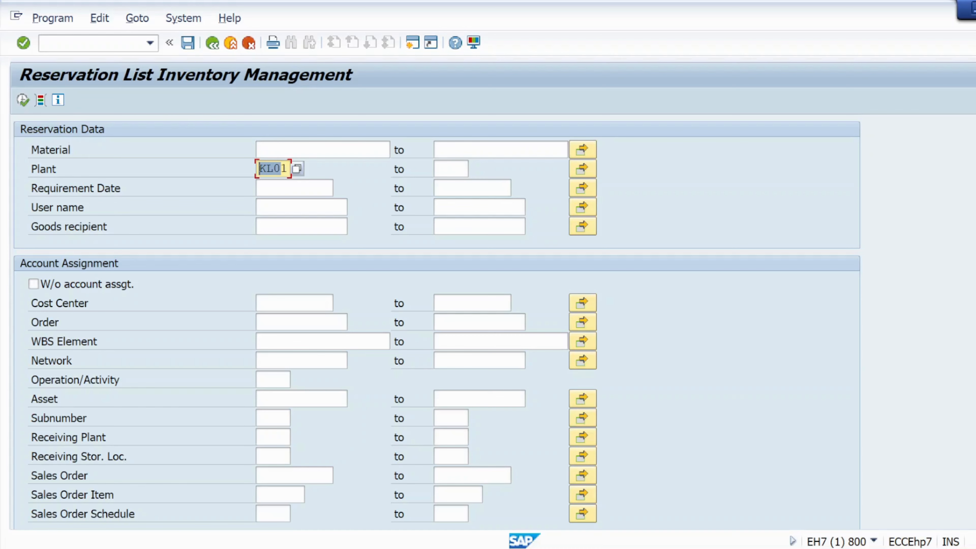
click(307, 149)
text(m)
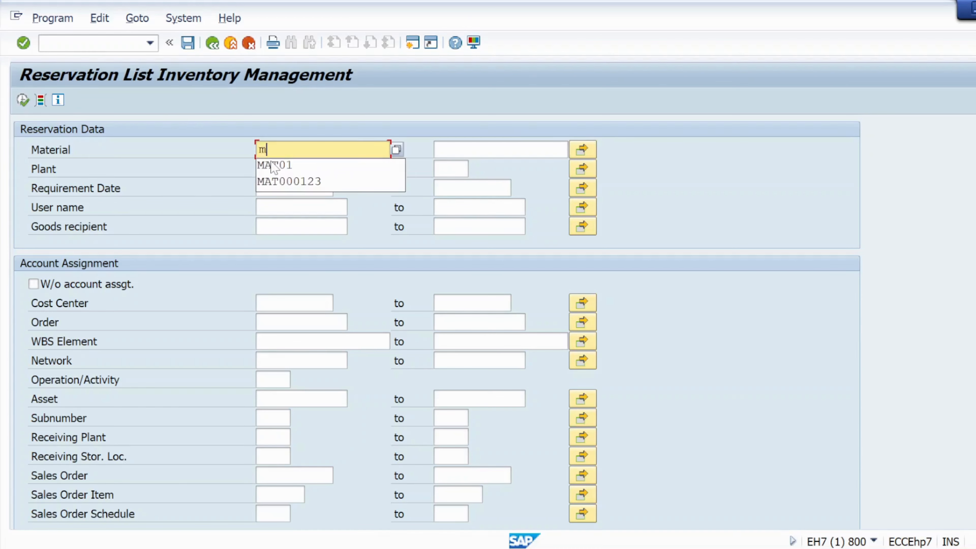
text(at01)
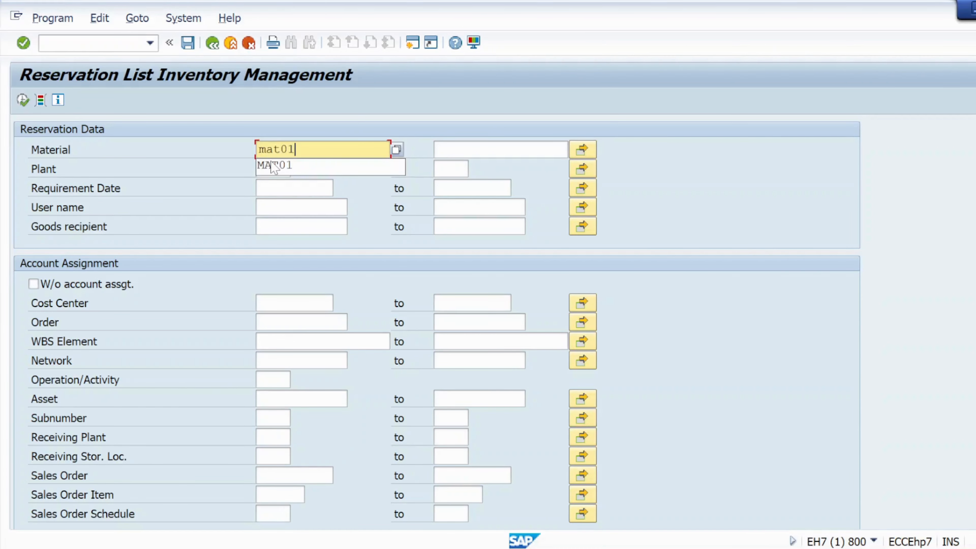
click(274, 166)
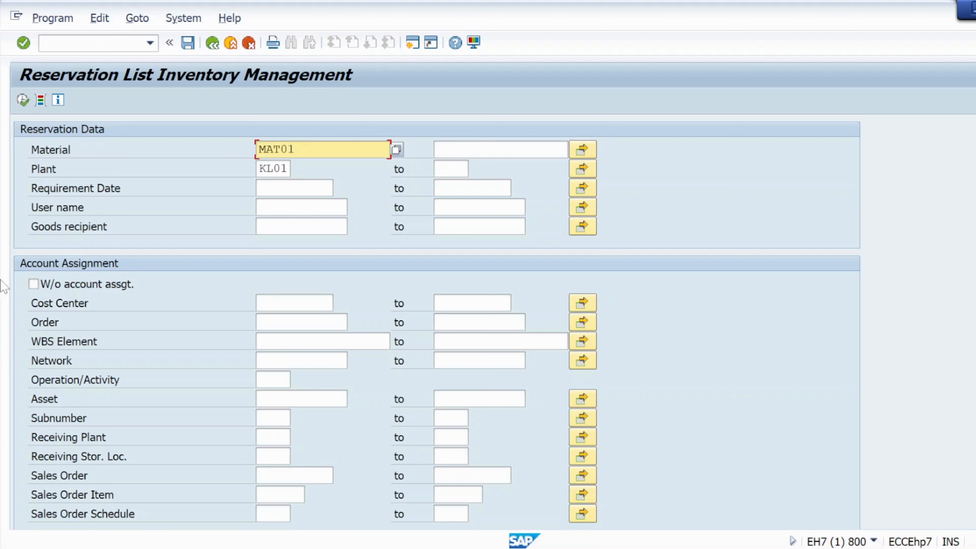
click(23, 100)
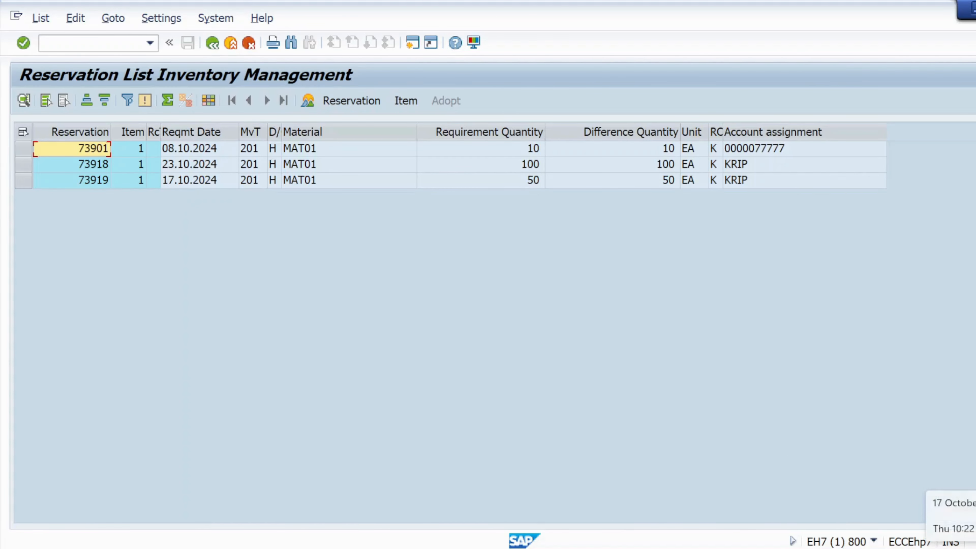
click(964, 548)
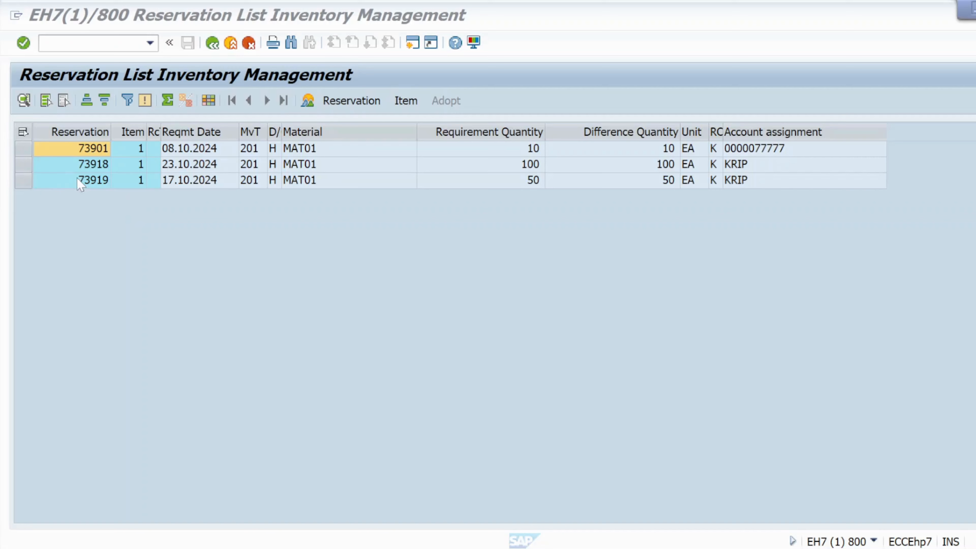
click(86, 182)
double_click(96, 183)
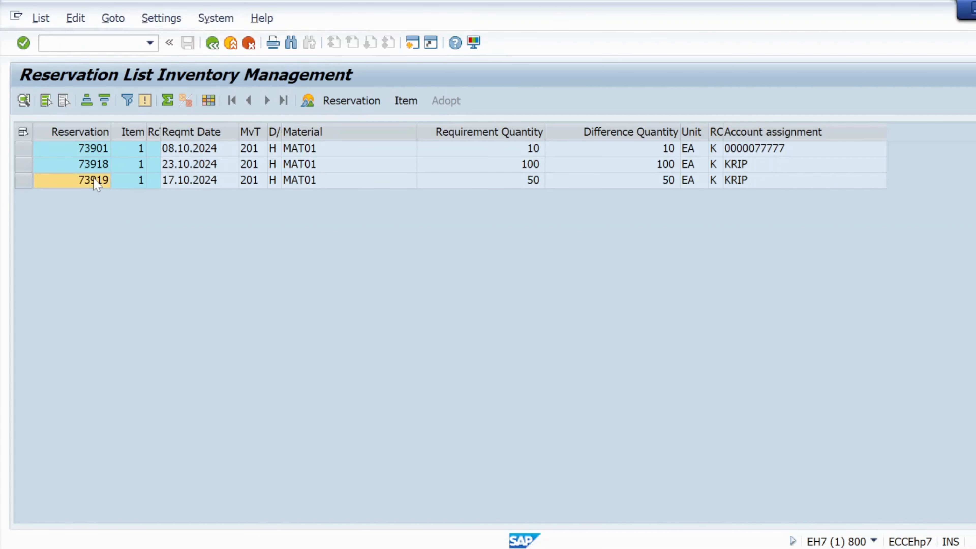
click(212, 43)
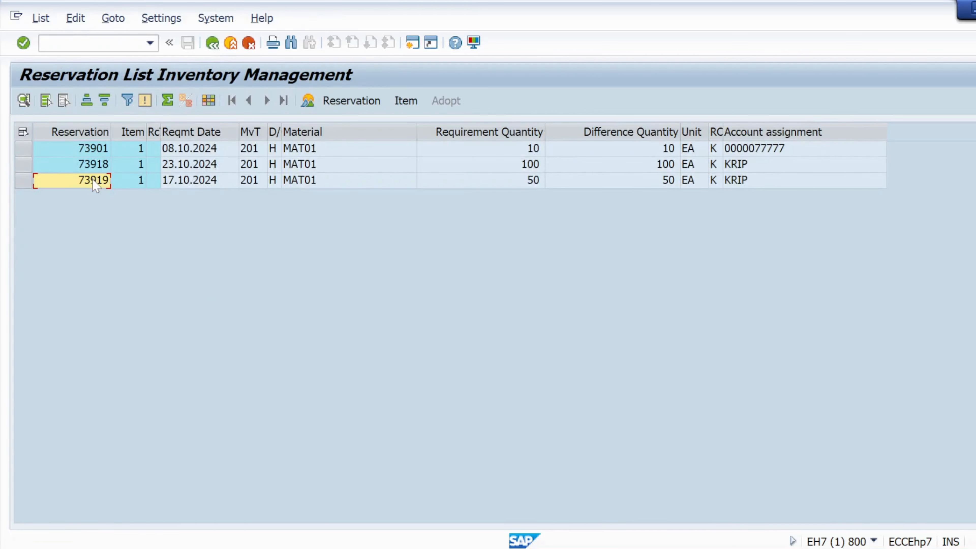
click(95, 183)
click(56, 52)
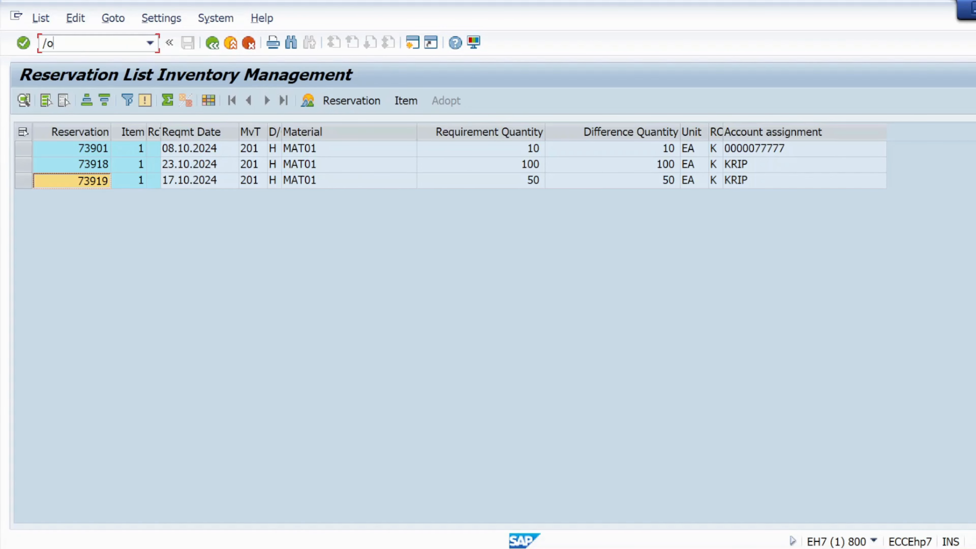
Show the MMBE stock overview for MAT01, with 160,000 reserved at KL01
text(mmbe)
key(Return)
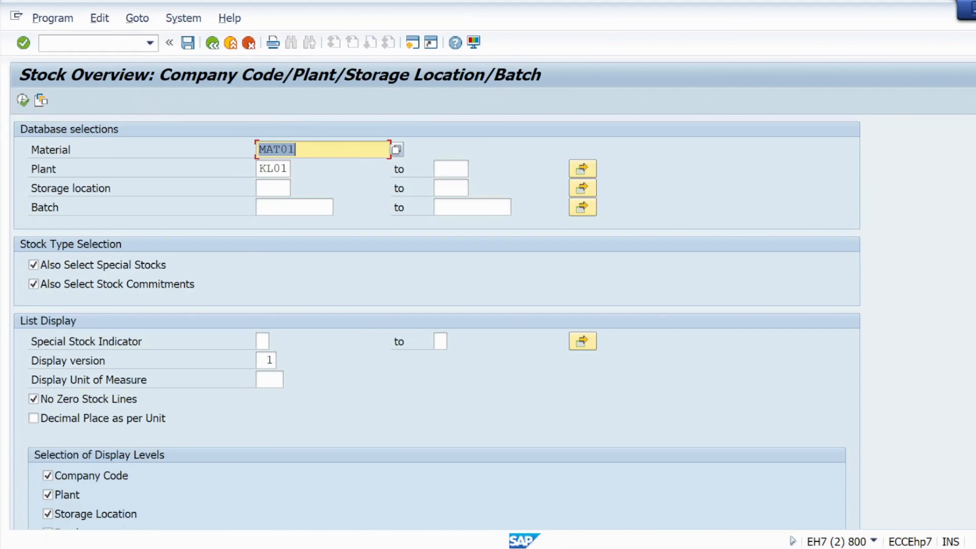
click(23, 100)
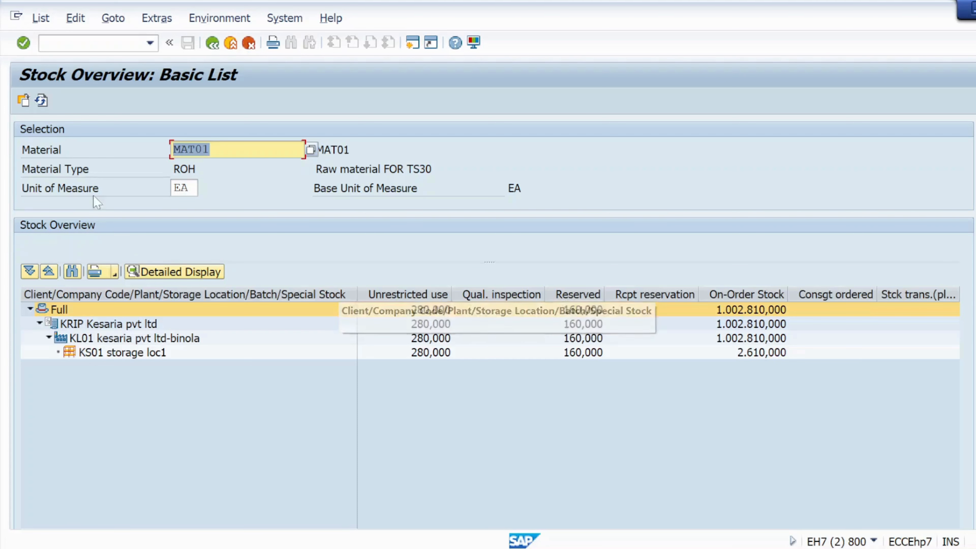
Go back from the stock overview and return to the Reservation List window
click(210, 49)
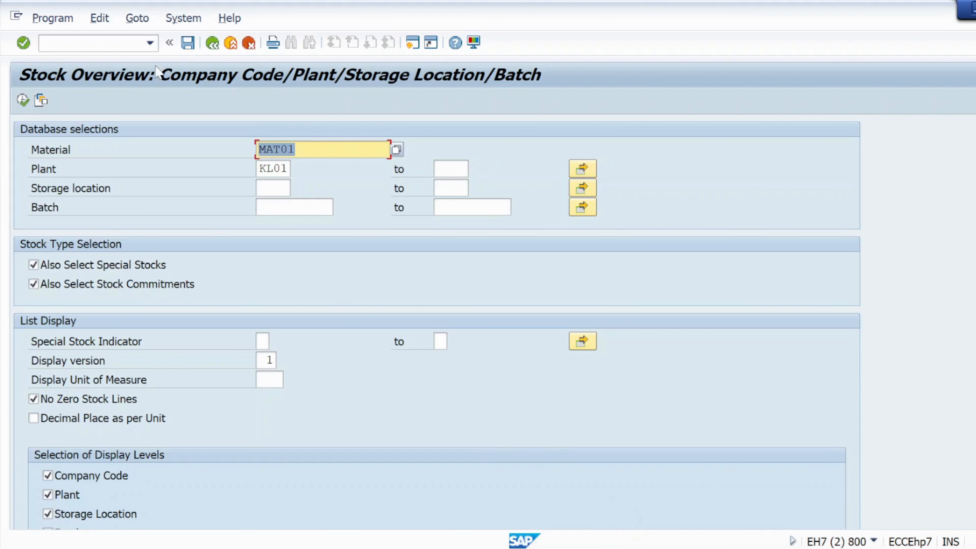
mouse_move(575, 546)
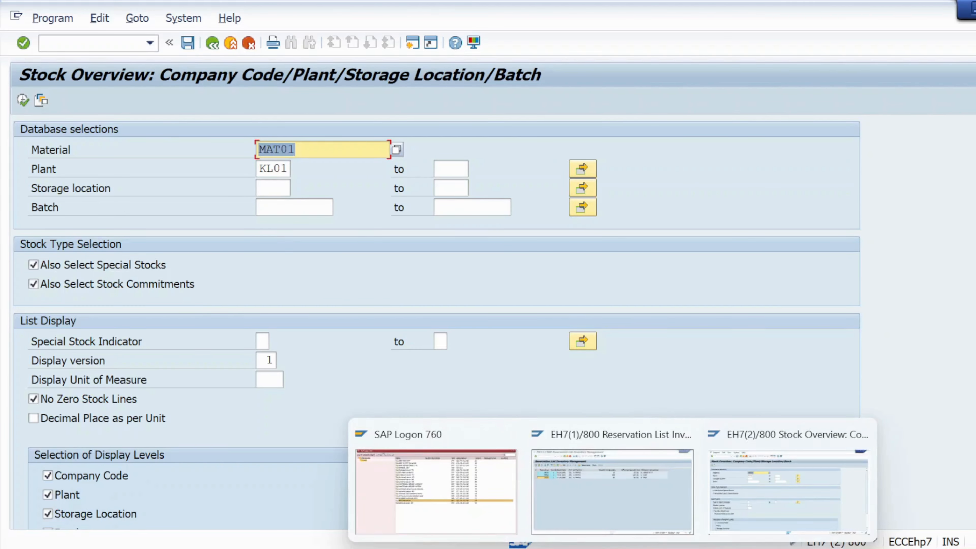
click(649, 517)
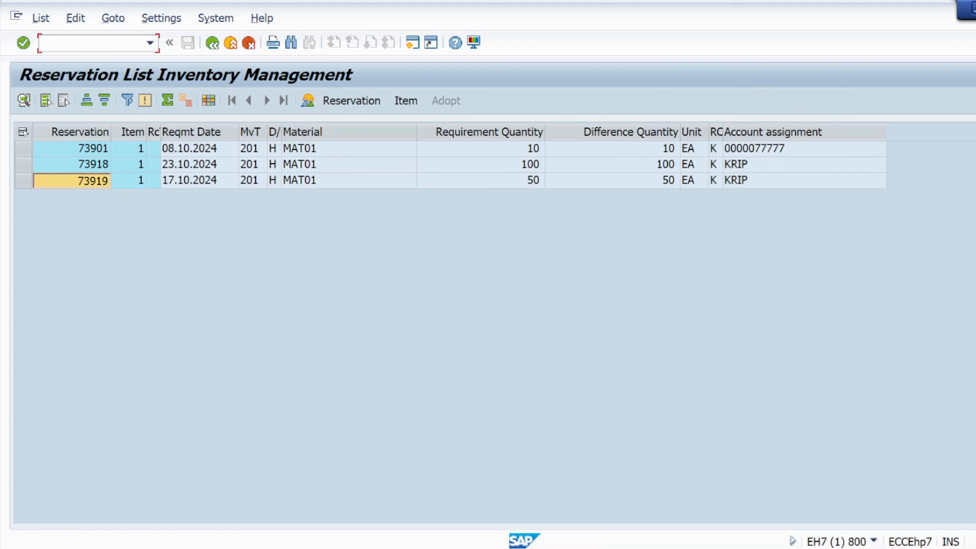
Start a MIGO Goods Issue referencing a reservation
text(nmigo)
key(Return)
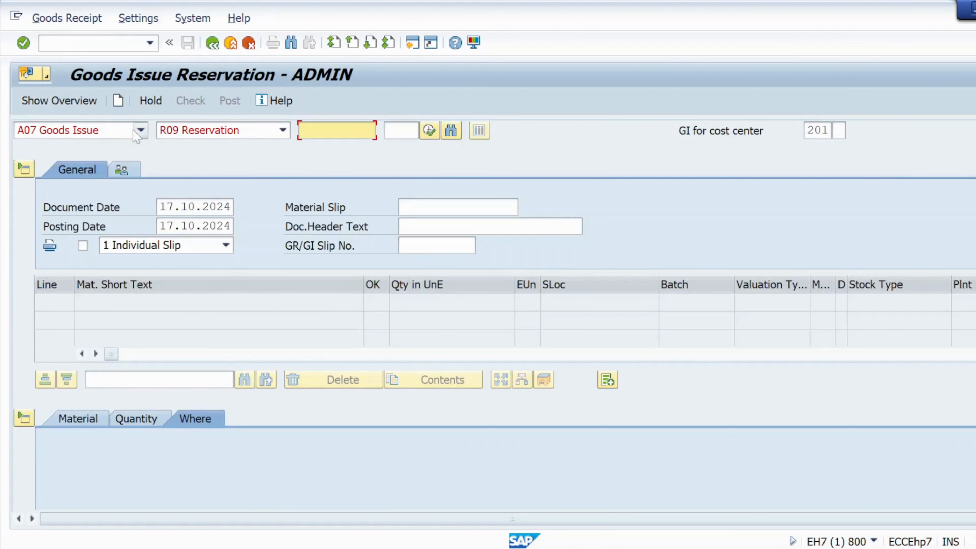
click(141, 131)
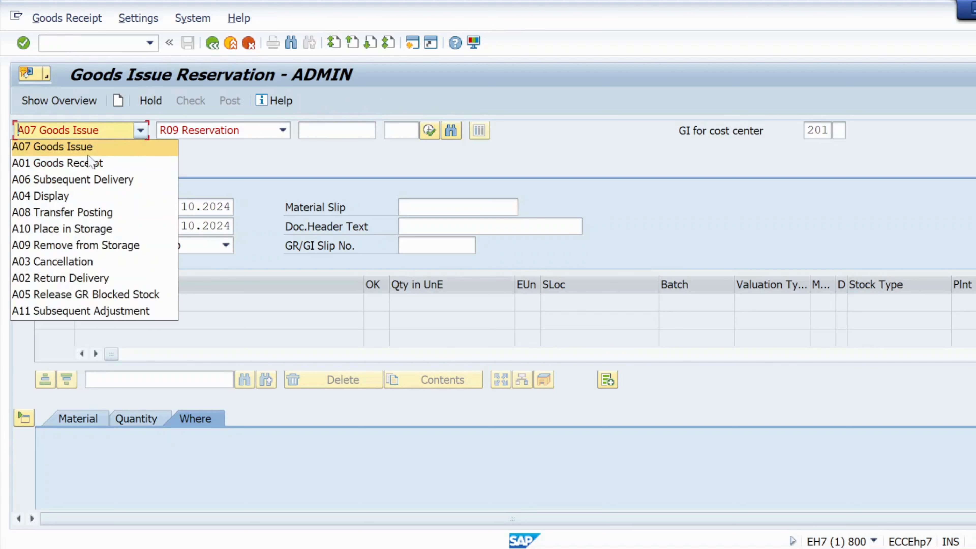
click(54, 148)
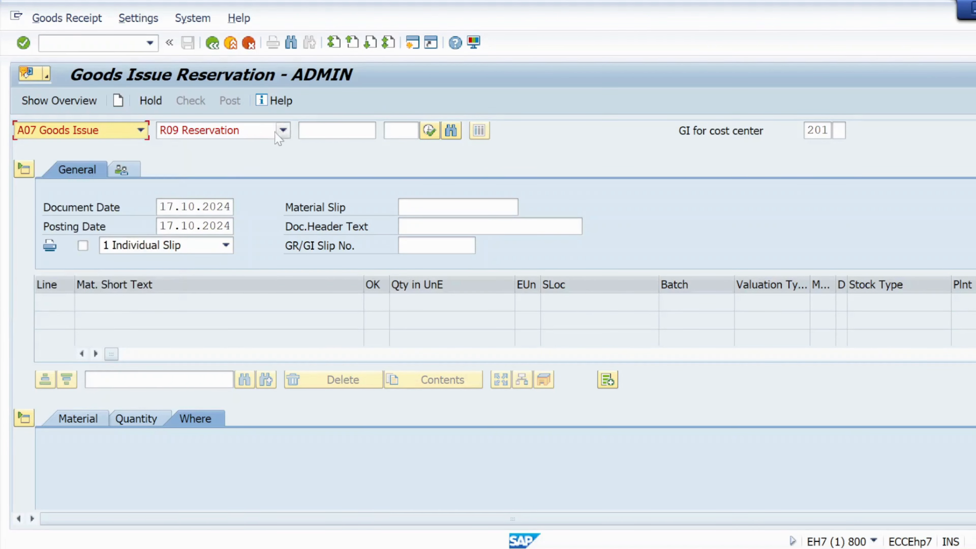
click(283, 129)
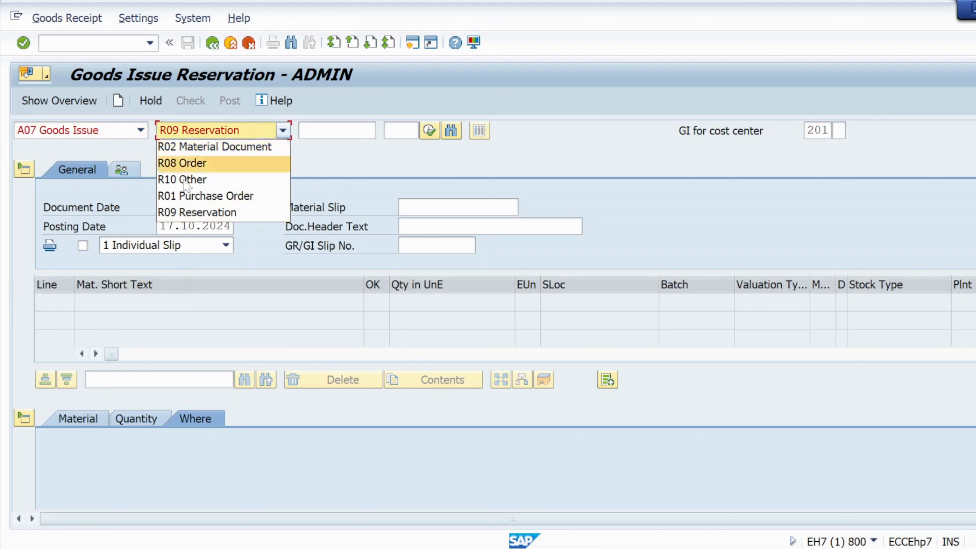
click(194, 213)
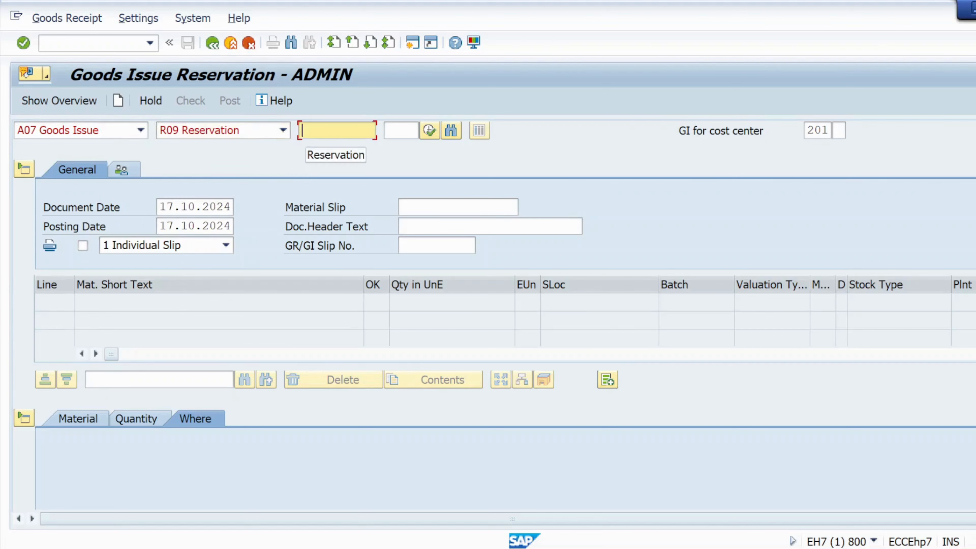
Load reservation 73919 and mark its MAT01 item as OK
text(73919)
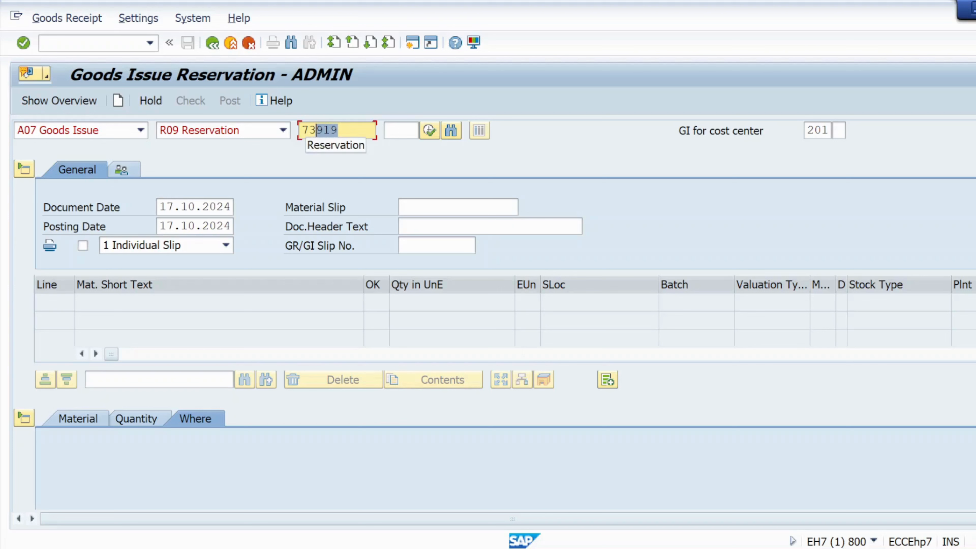
click(29, 47)
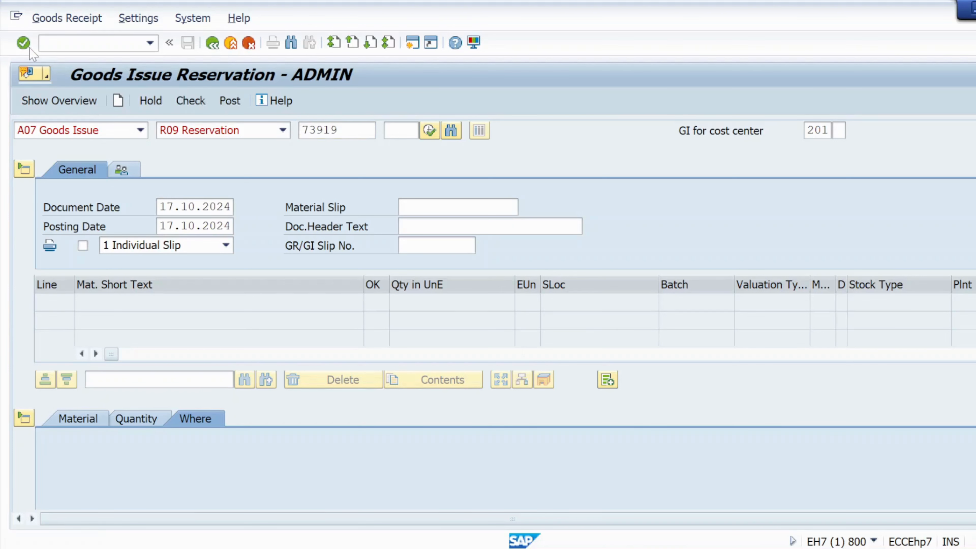
scroll(188, 484, down, 7)
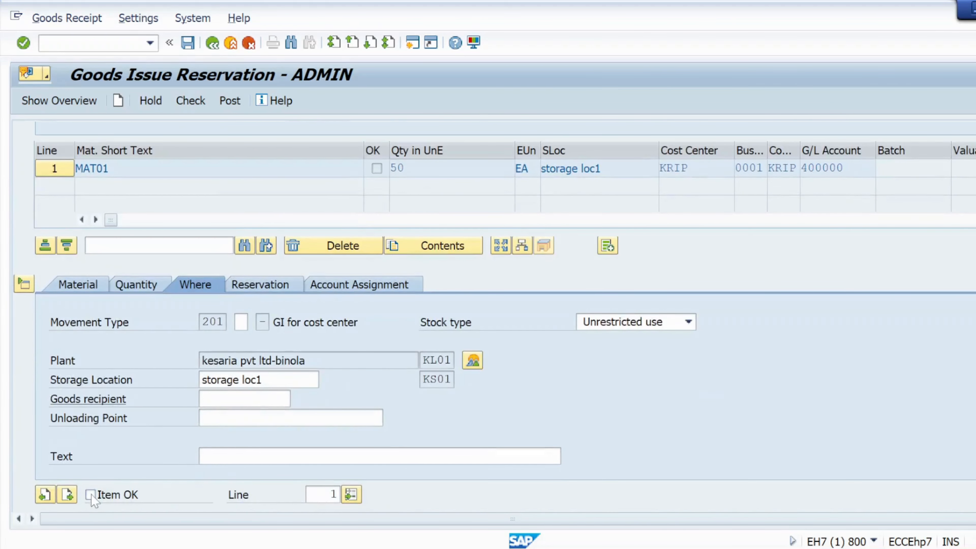
click(114, 495)
scroll(230, 381, up, 1)
scroll(258, 378, up, 1)
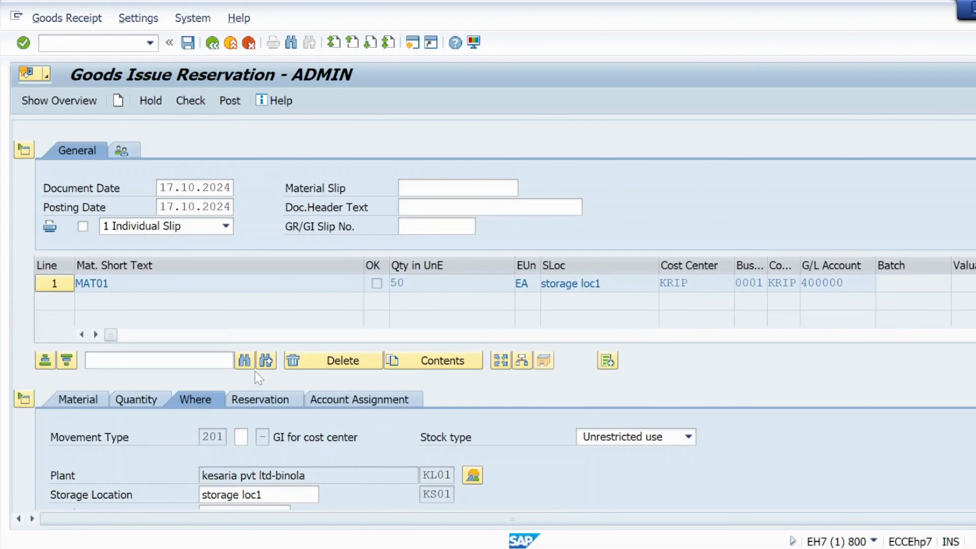
scroll(259, 378, down, 1)
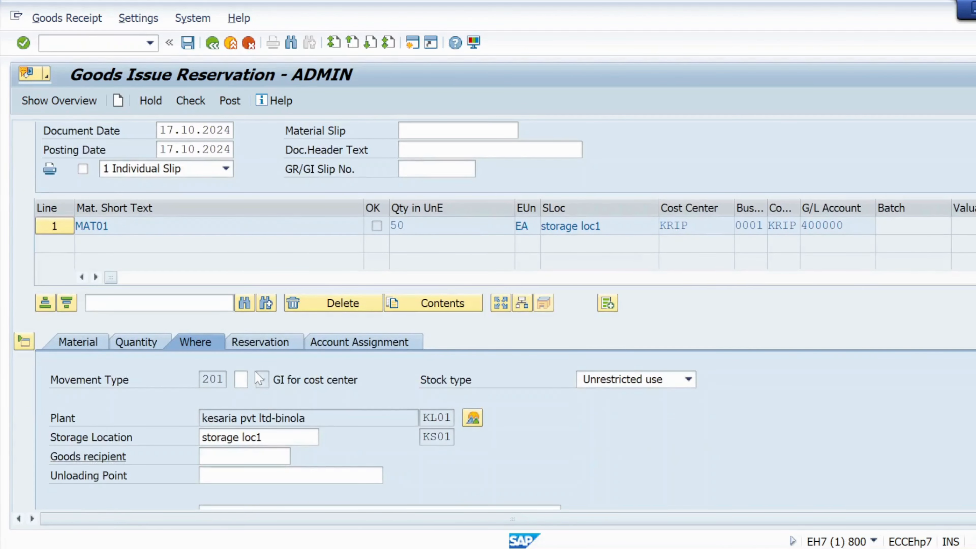
click(108, 348)
click(154, 347)
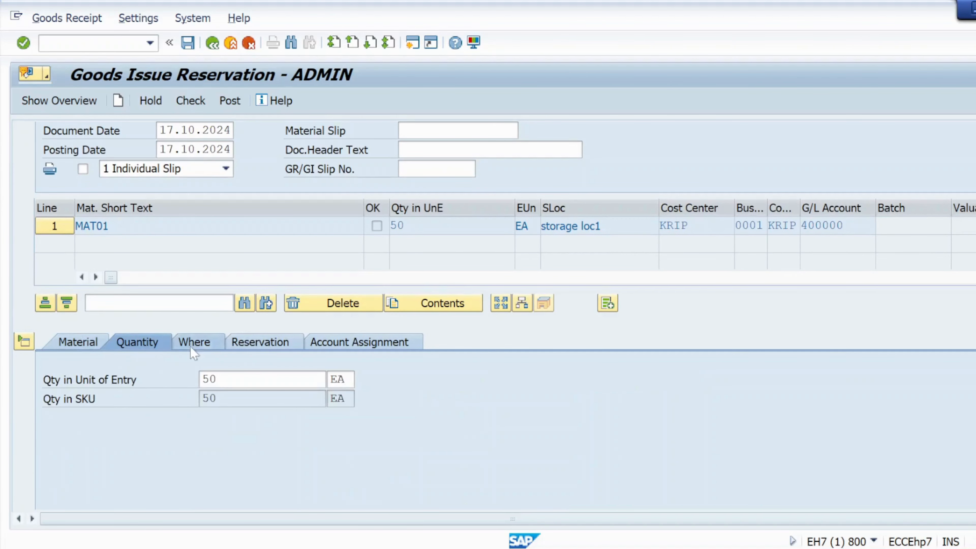
click(193, 348)
click(154, 347)
click(215, 379)
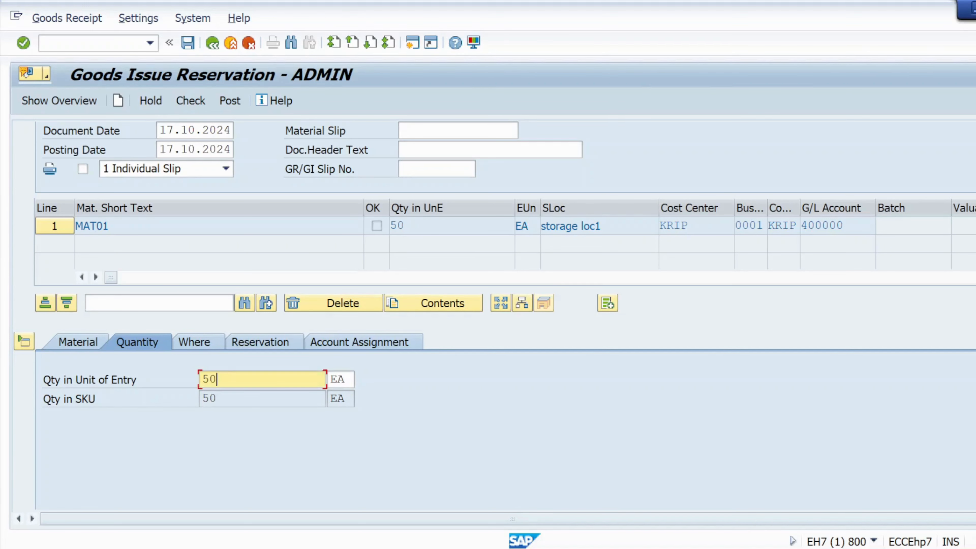
click(194, 343)
click(157, 344)
click(188, 345)
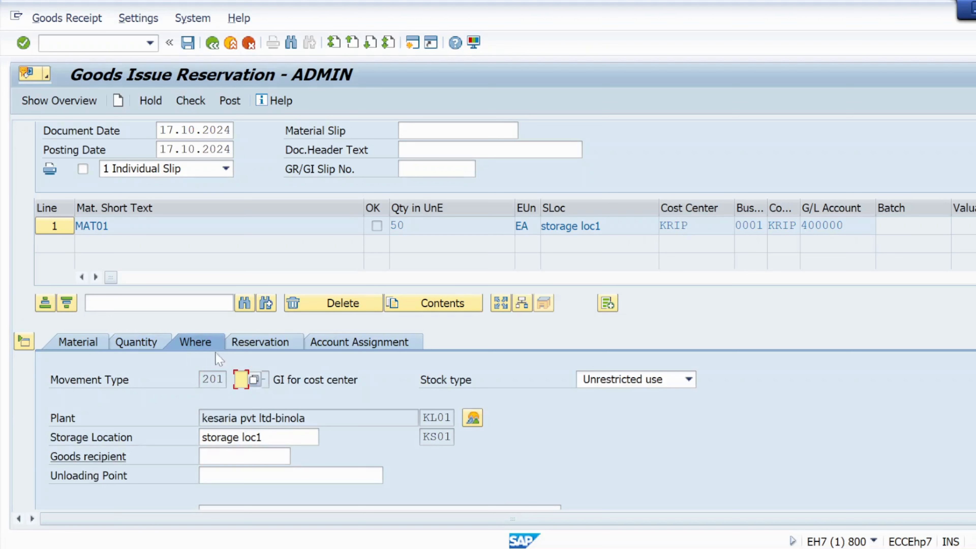
click(277, 348)
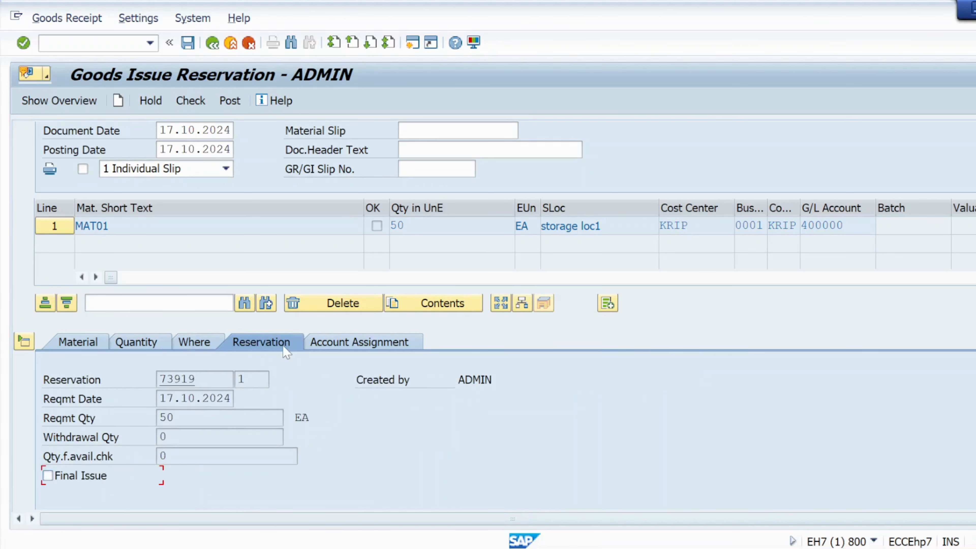
click(319, 346)
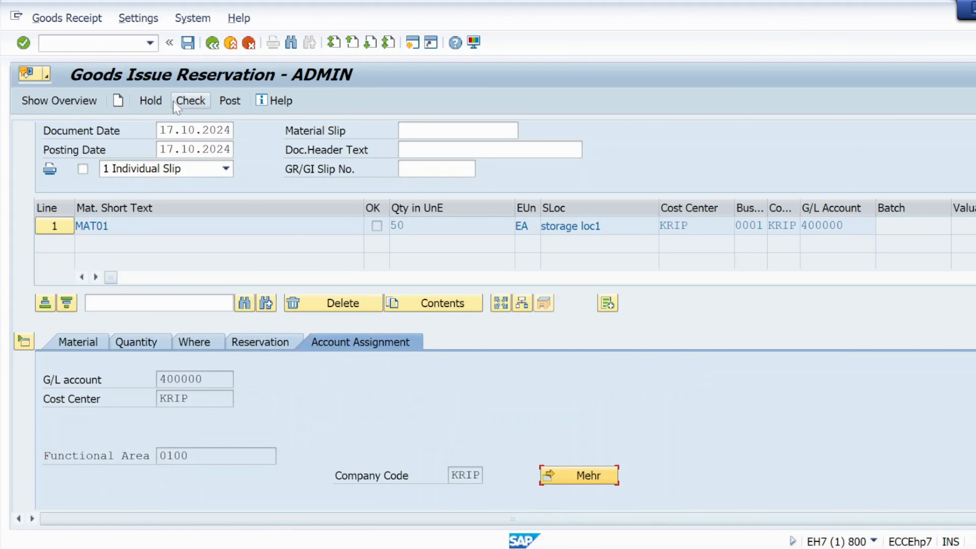
click(190, 101)
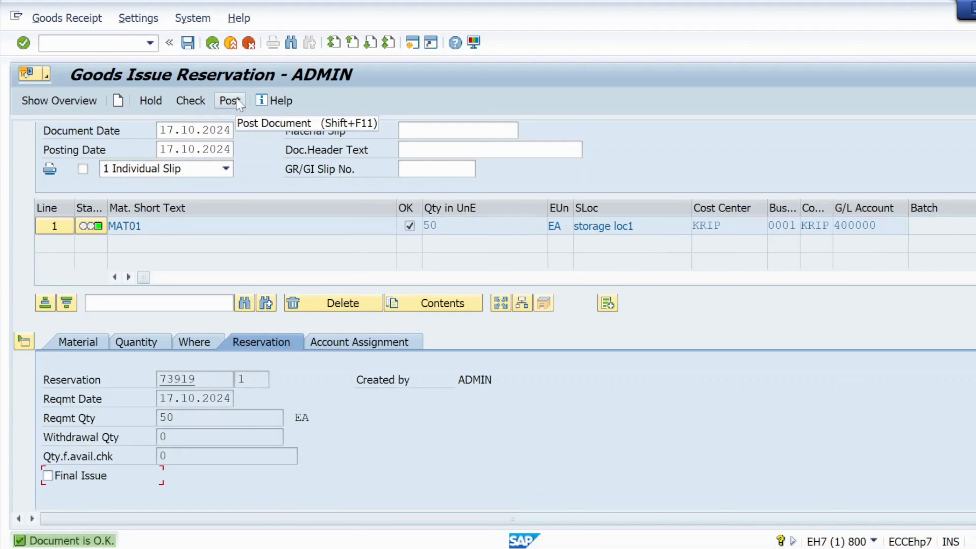
click(237, 101)
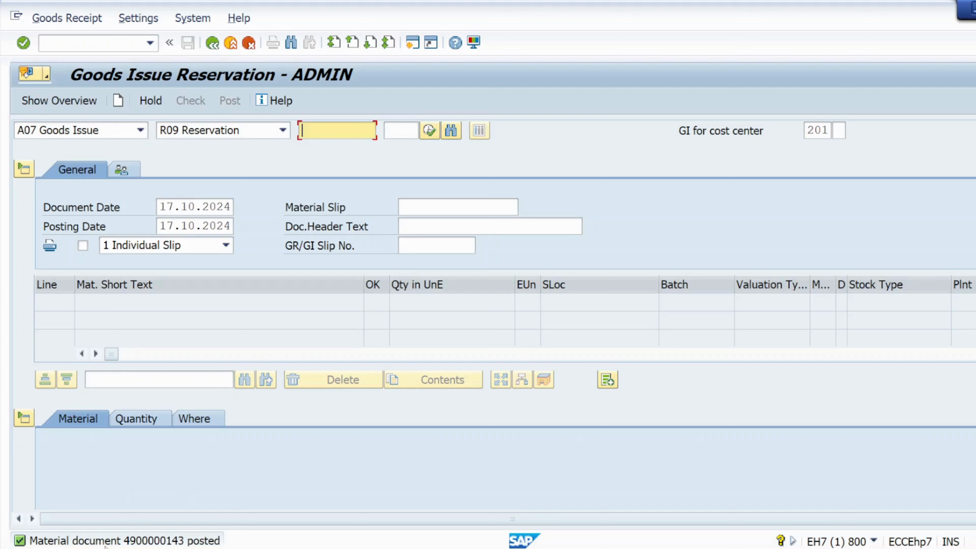
click(77, 43)
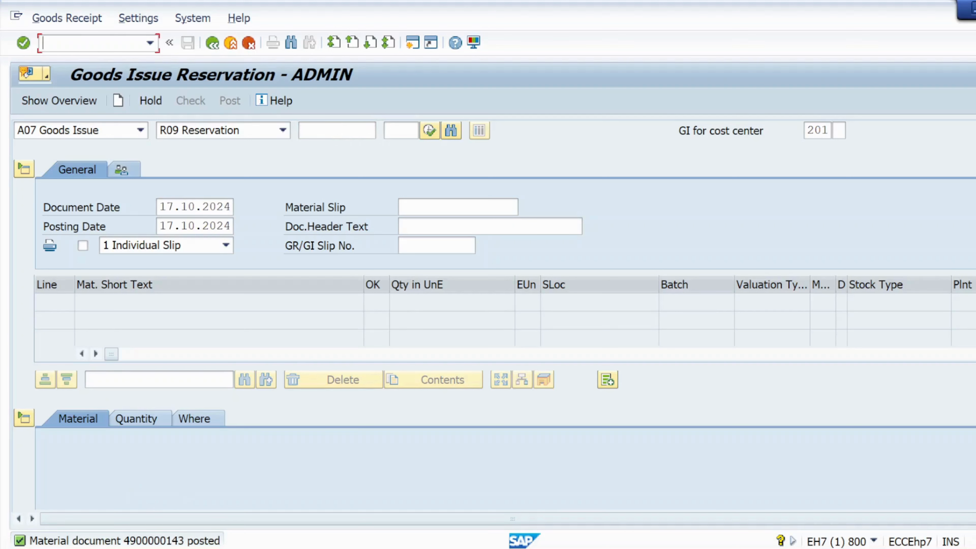
text(/nmb24)
key(Return)
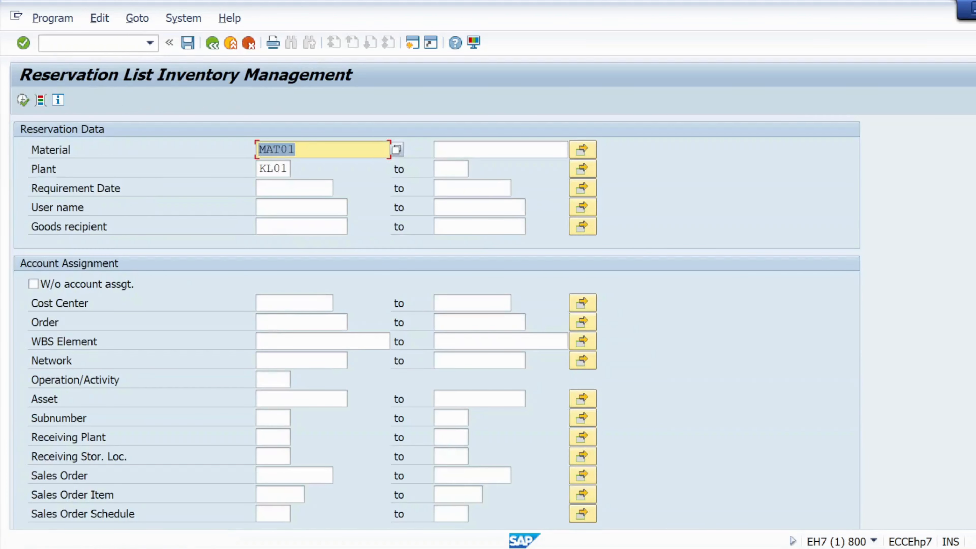
click(23, 100)
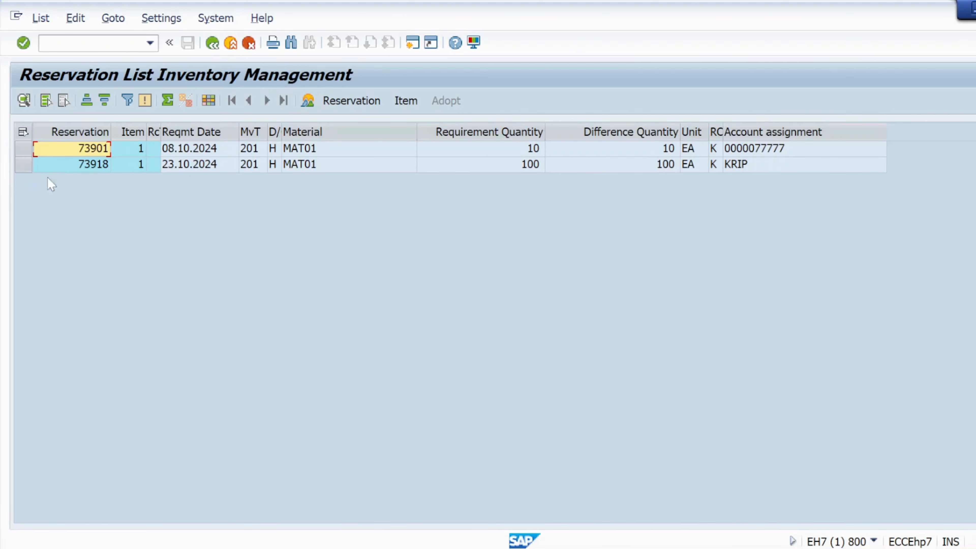
click(93, 168)
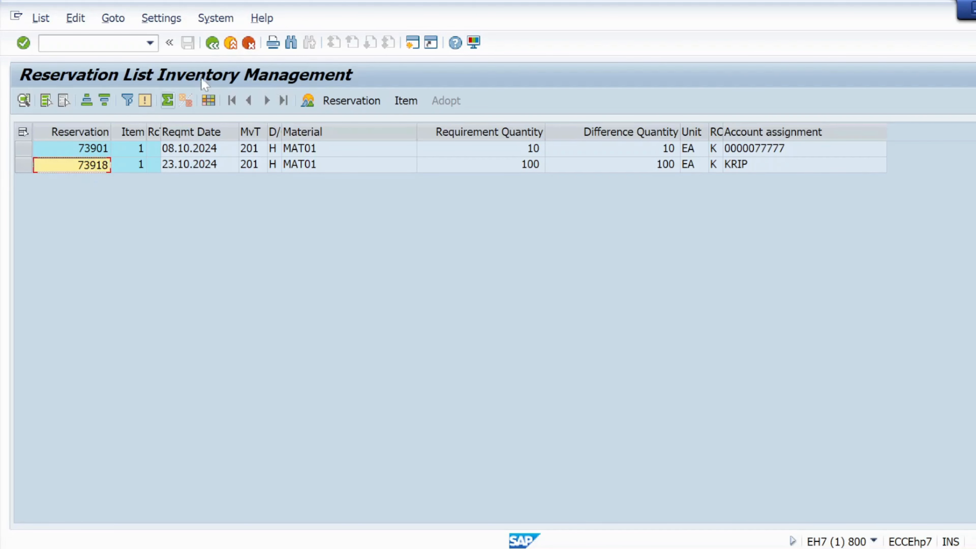
click(116, 43)
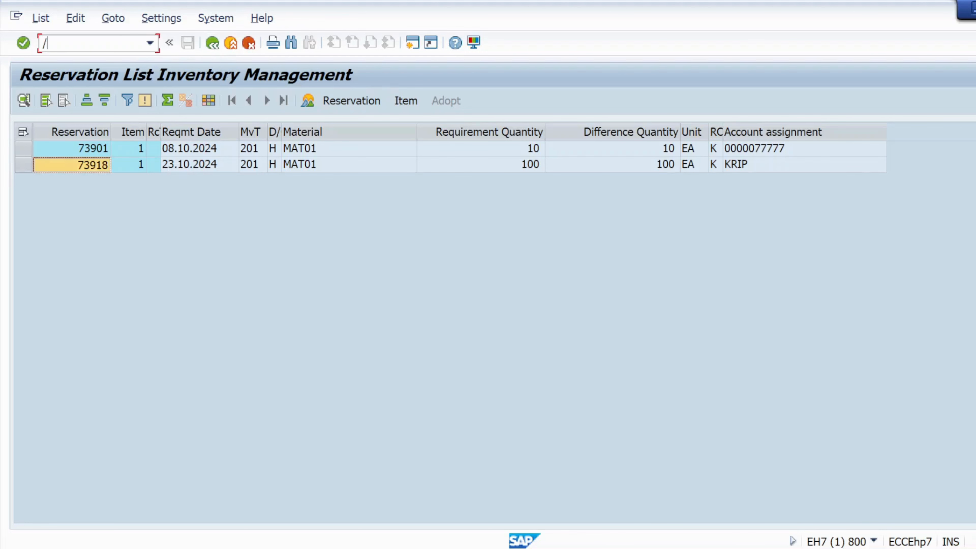
text(/nmigo)
key(Return)
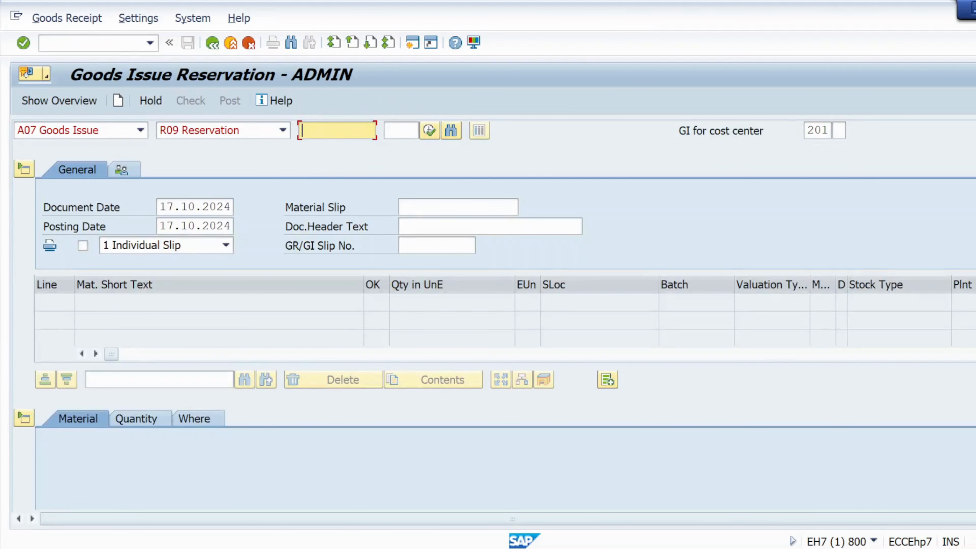
text(73918)
key(Return)
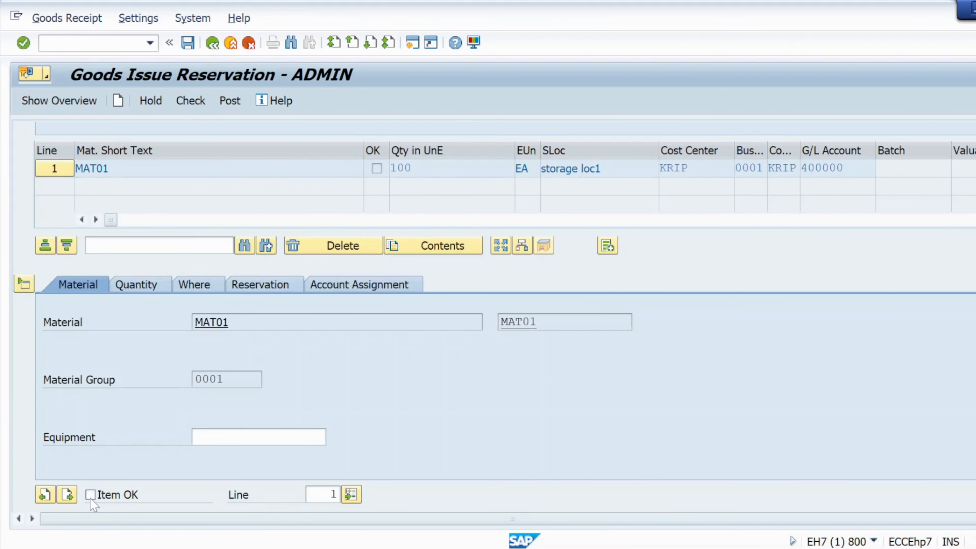
click(90, 494)
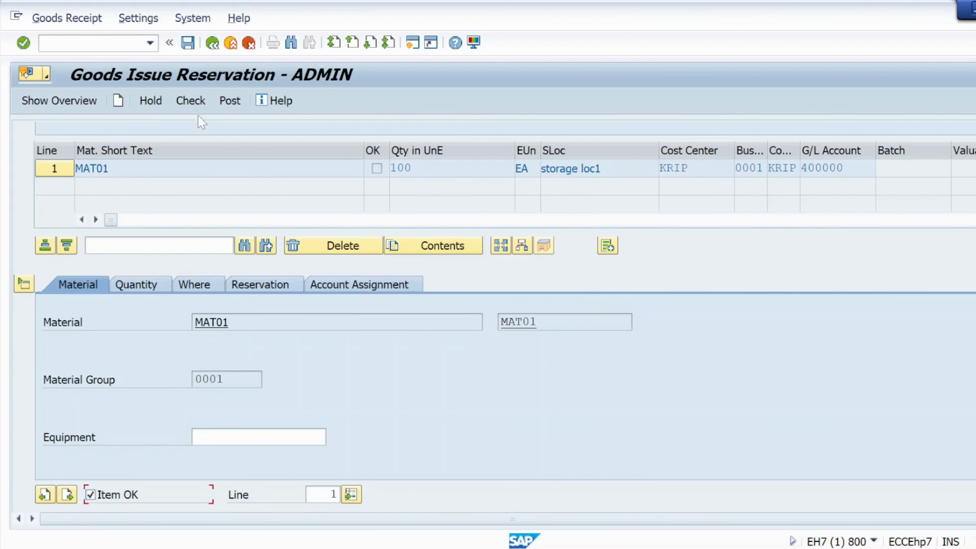
click(192, 102)
click(231, 101)
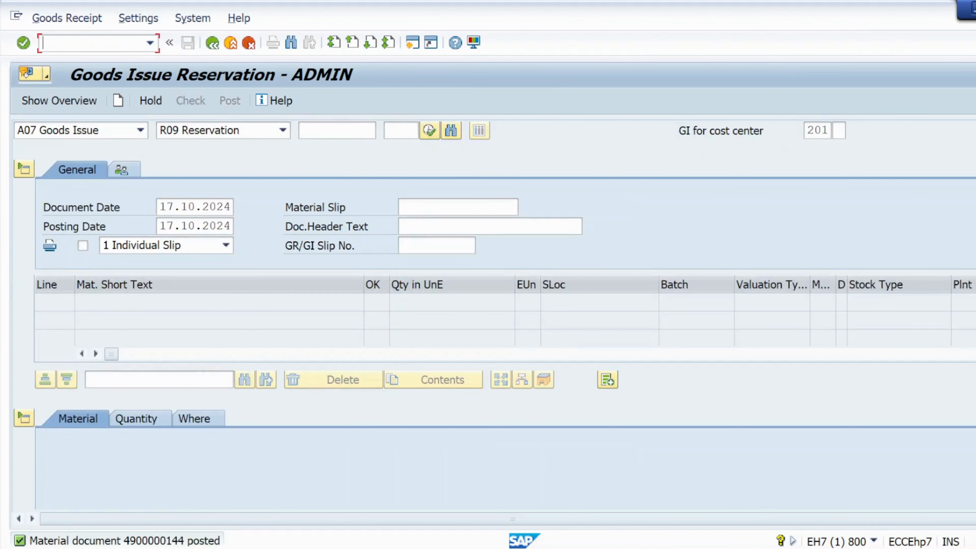
click(150, 43)
Rerun the MAT01 reservation list, now showing only reservation 73901 open
click(100, 73)
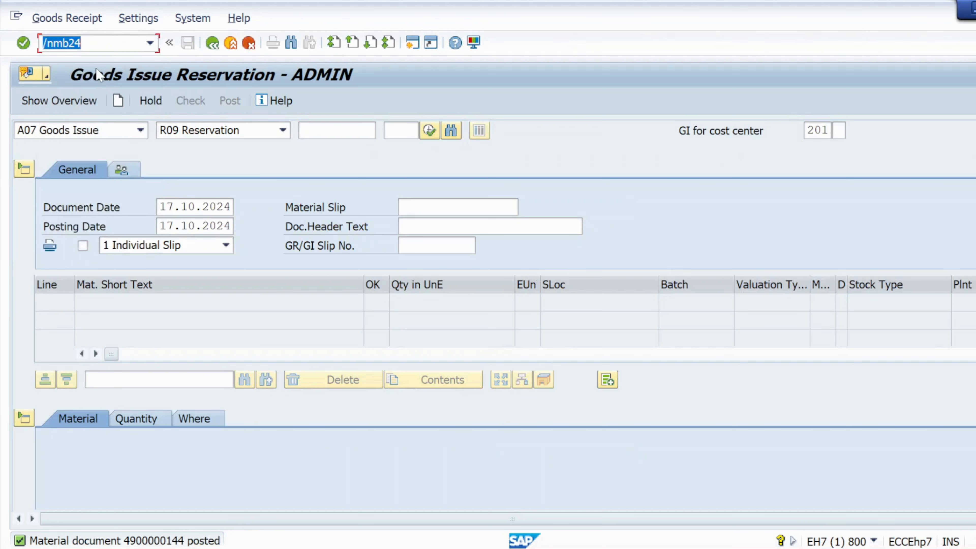
key(Return)
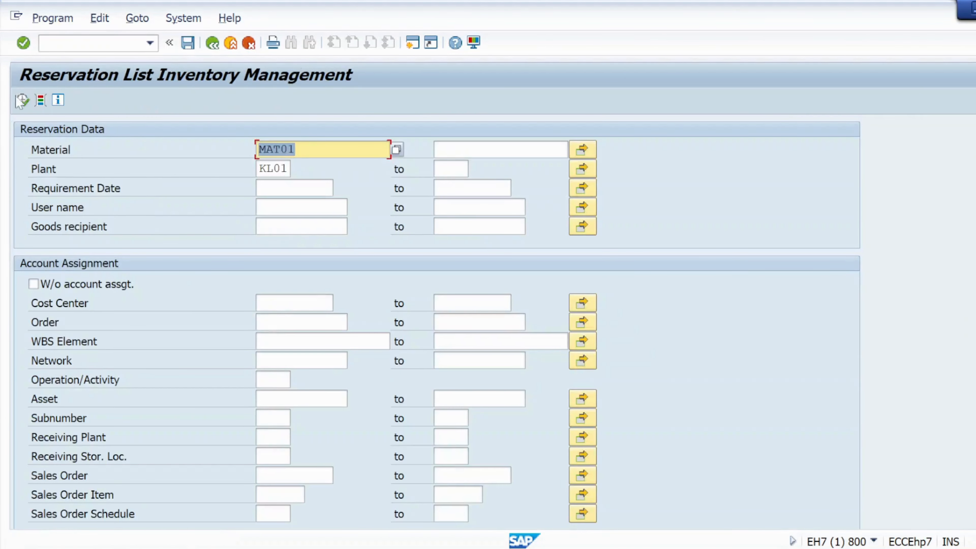
click(23, 100)
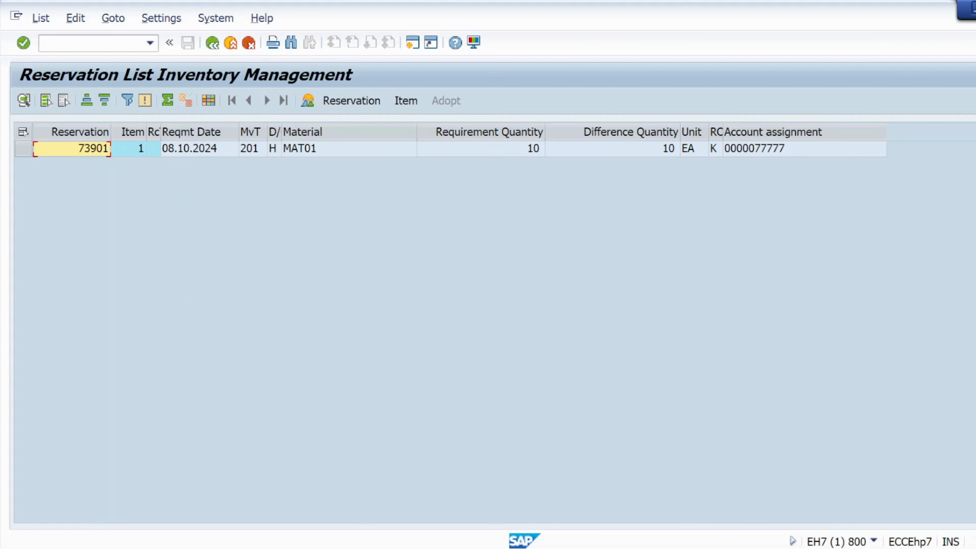
Open MB21 Create Reservation for movement type 201 in plant KL01
click(77, 43)
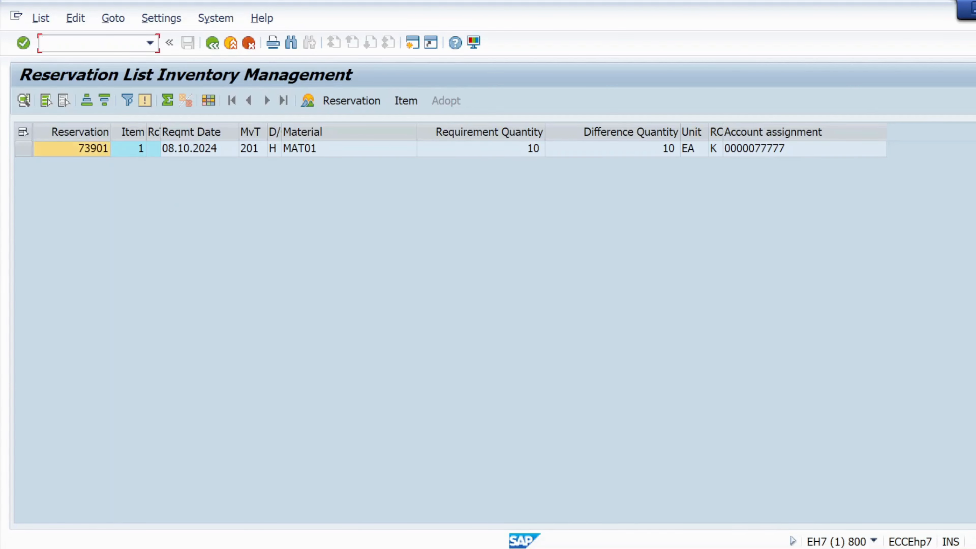
text(/nmb21)
key(Return)
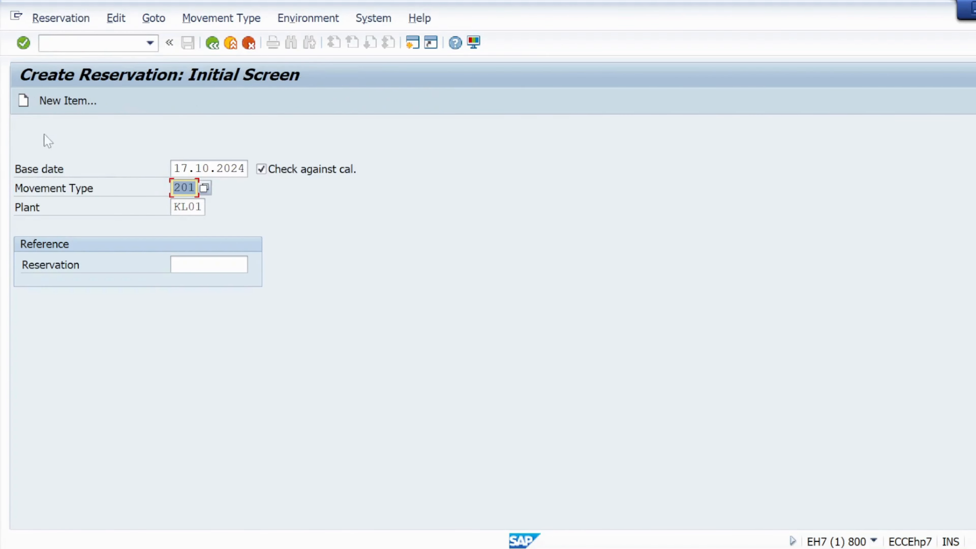
Enter the cost center and a first item of 10 of material mat01
click(23, 42)
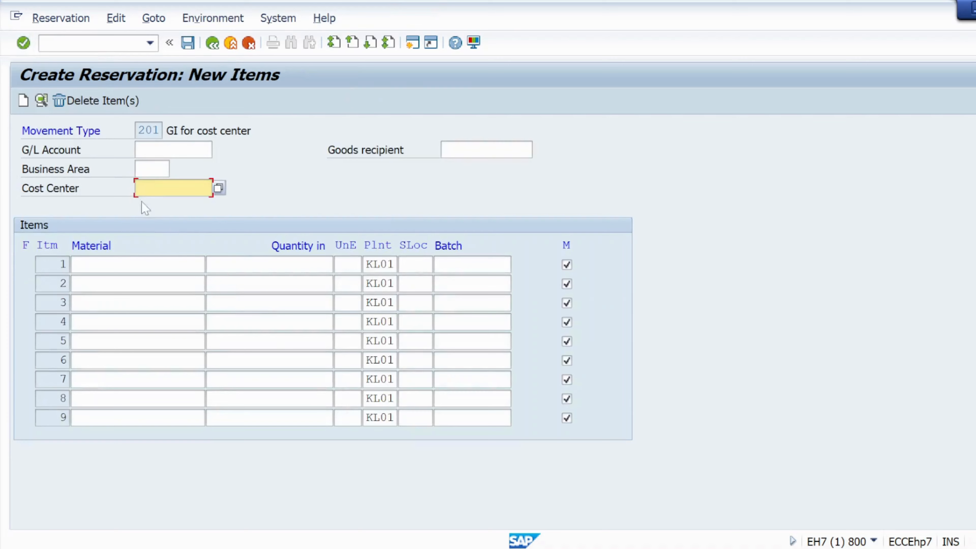
click(129, 193)
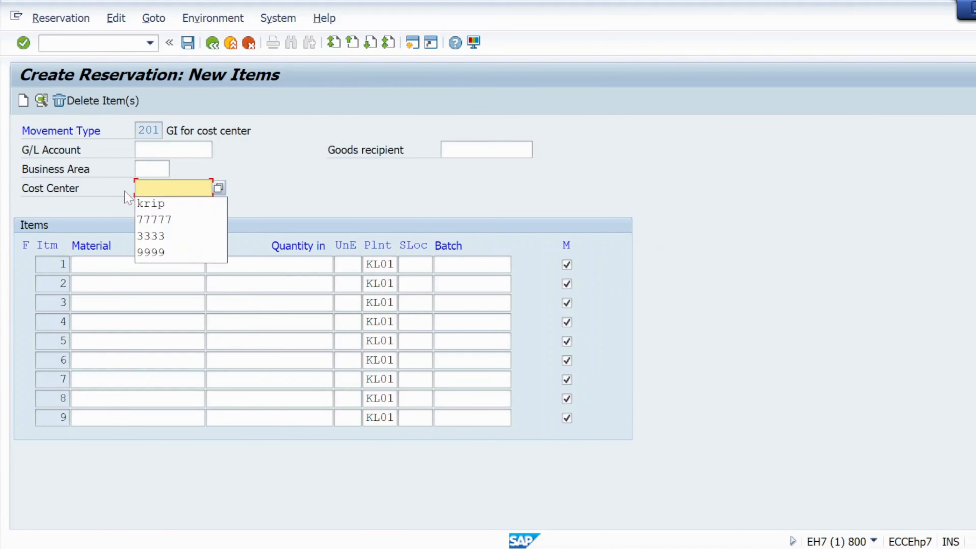
click(151, 203)
click(138, 265)
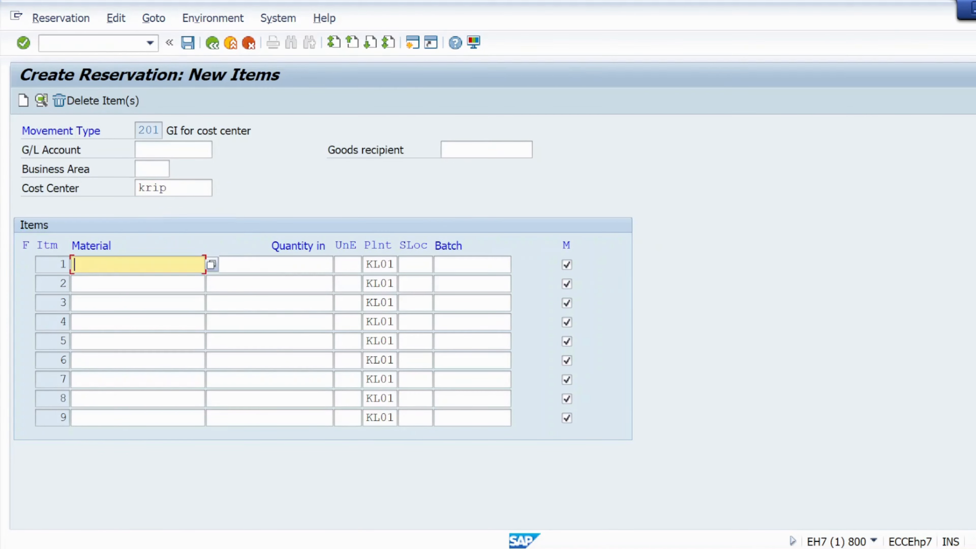
text(m)
click(128, 285)
key(Tab)
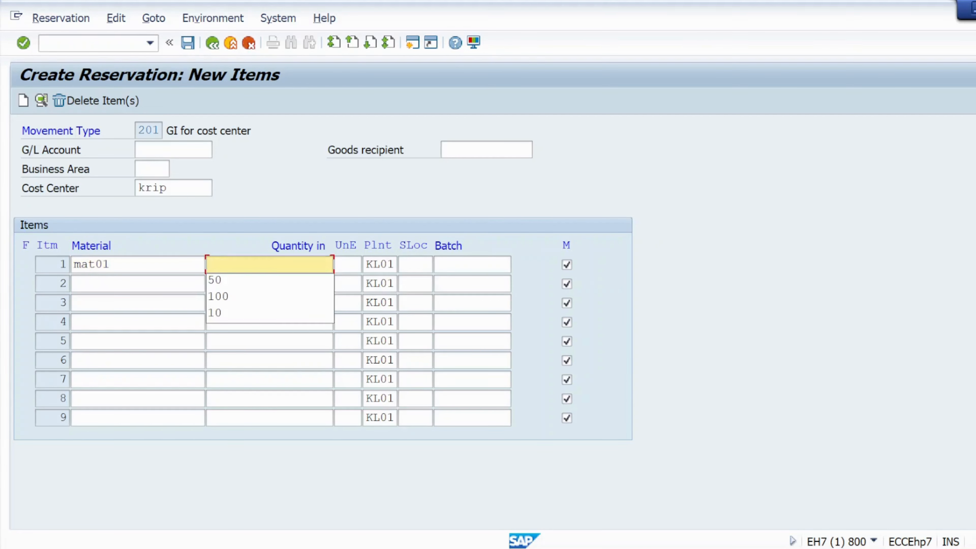
click(242, 313)
Set storage location ks01, clear movement allowed, and post reservation 73920
click(429, 269)
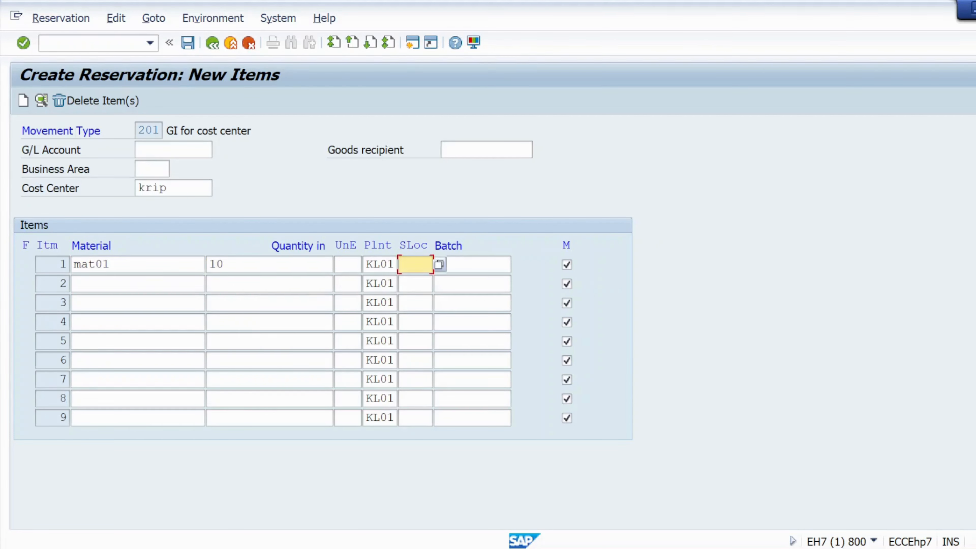
click(418, 280)
click(565, 265)
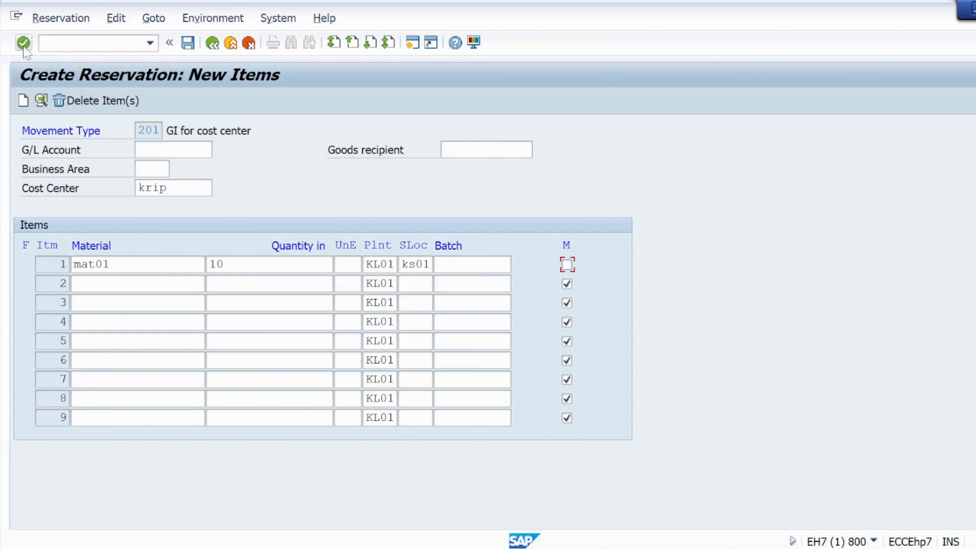
key(Return)
click(187, 43)
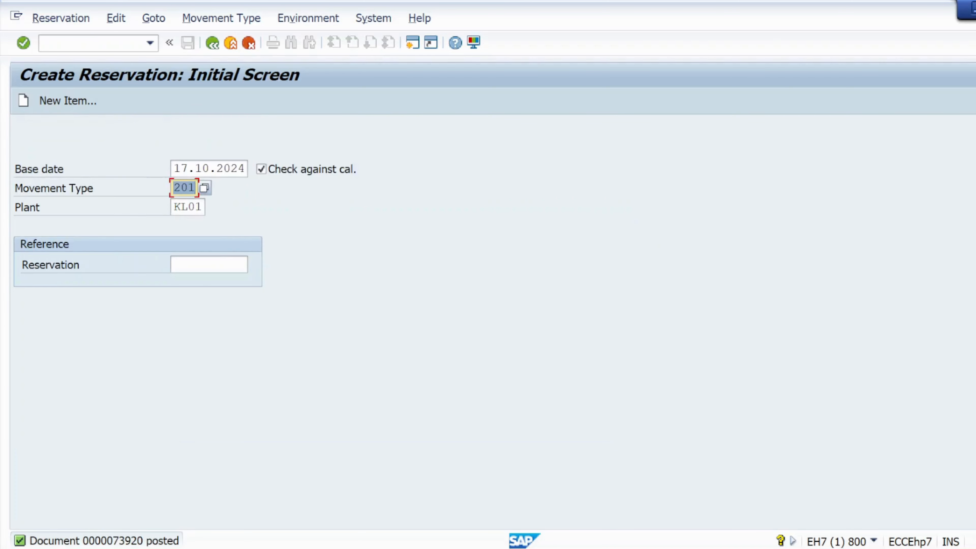
click(75, 43)
text(/n)
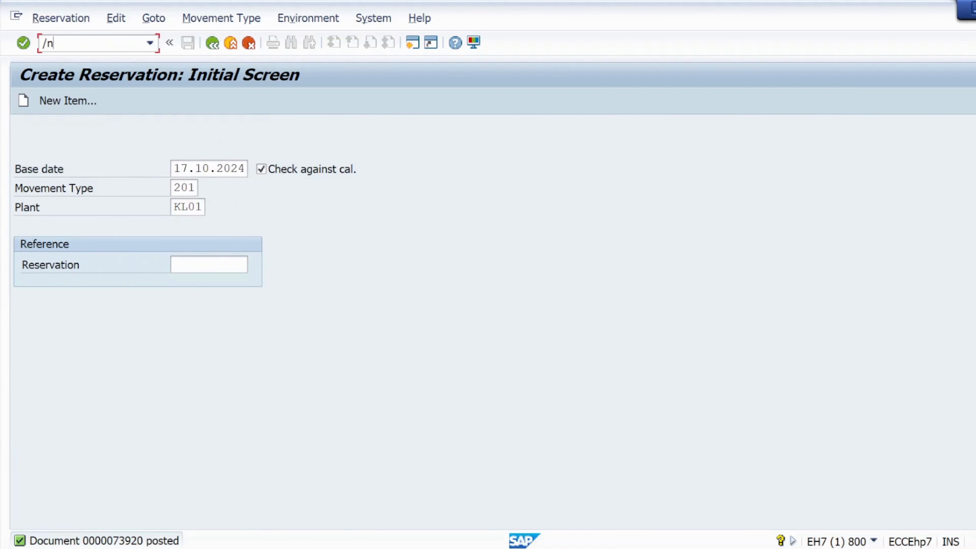
text(mb23)
List MAT01 reservations in MB24, showing only 73901 for 10 EA dated 08.10.2024
key(BackSpace)
text(4)
key(Return)
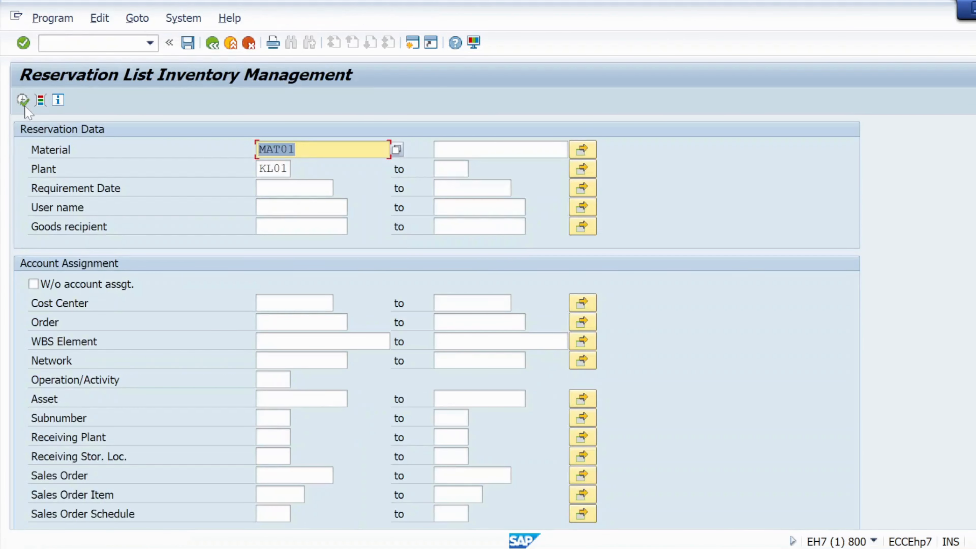
click(22, 100)
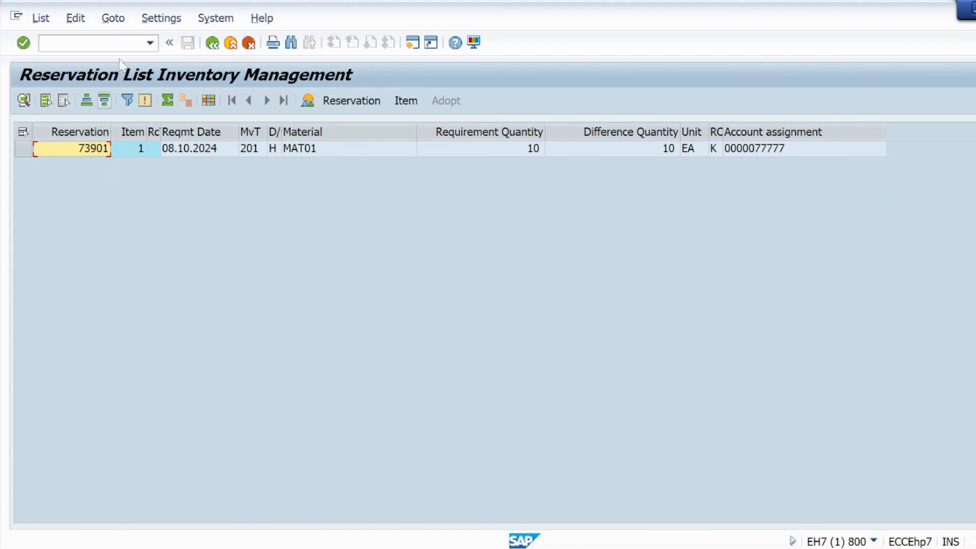
click(118, 43)
text(/n)
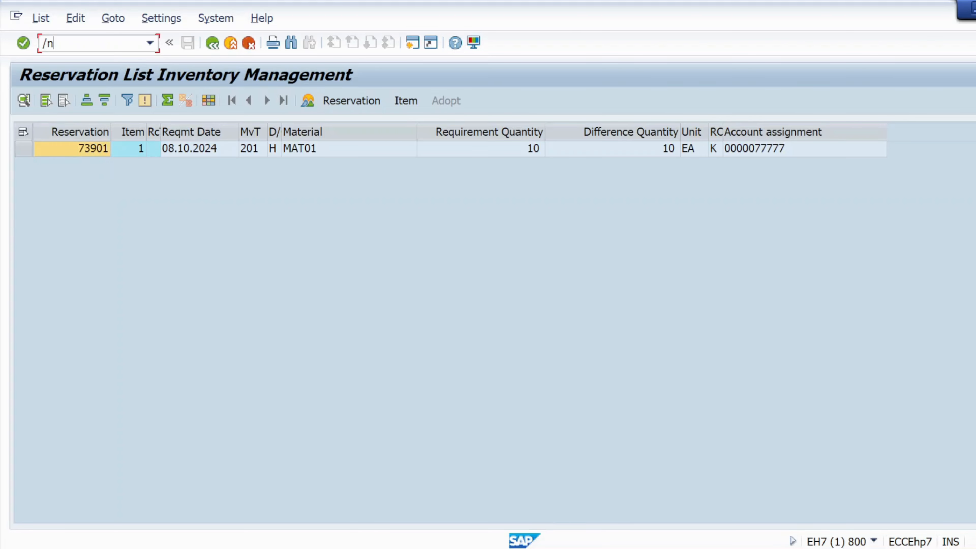
text(mb23)
In MB22, tick Mvt Allowed on reservation 73920's MAT01 item details and save
key(BackSpace)
text(2)
key(Return)
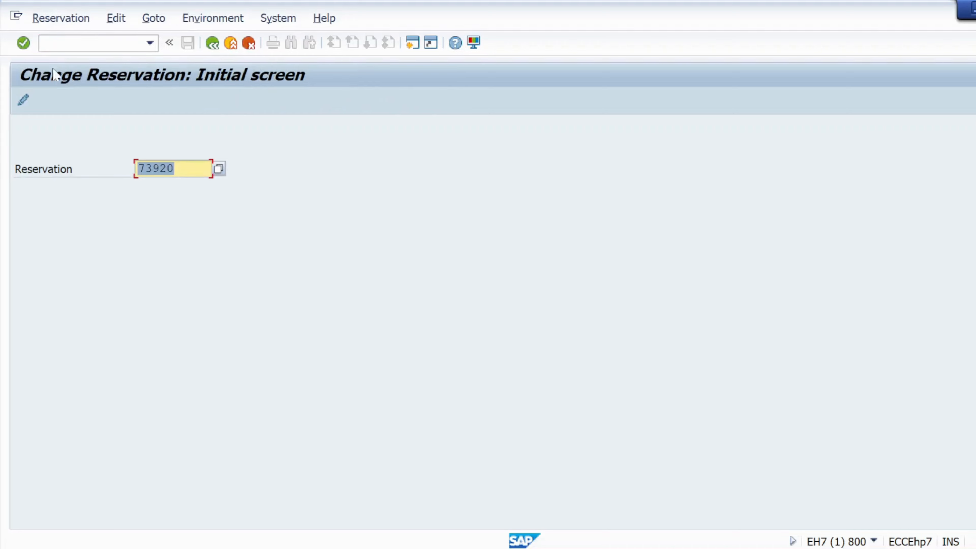
click(23, 42)
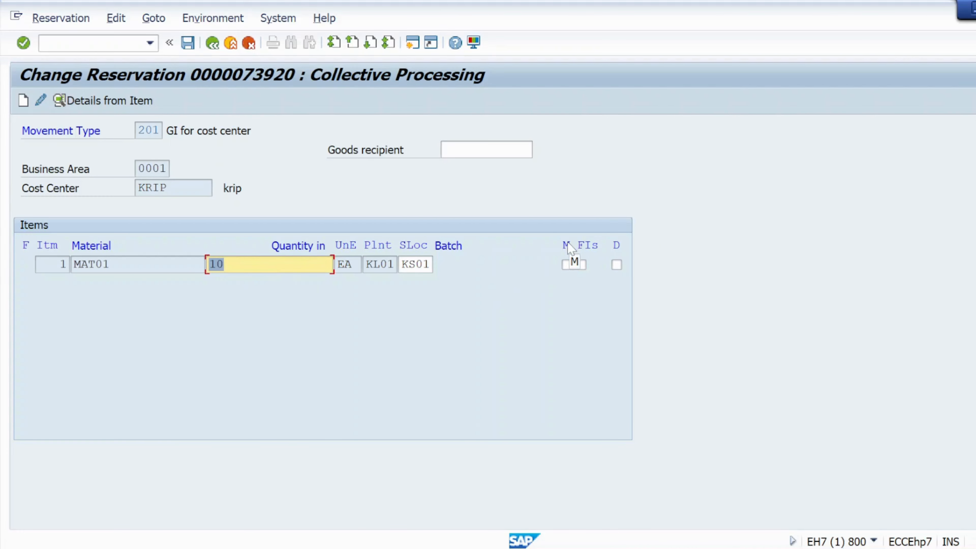
click(566, 264)
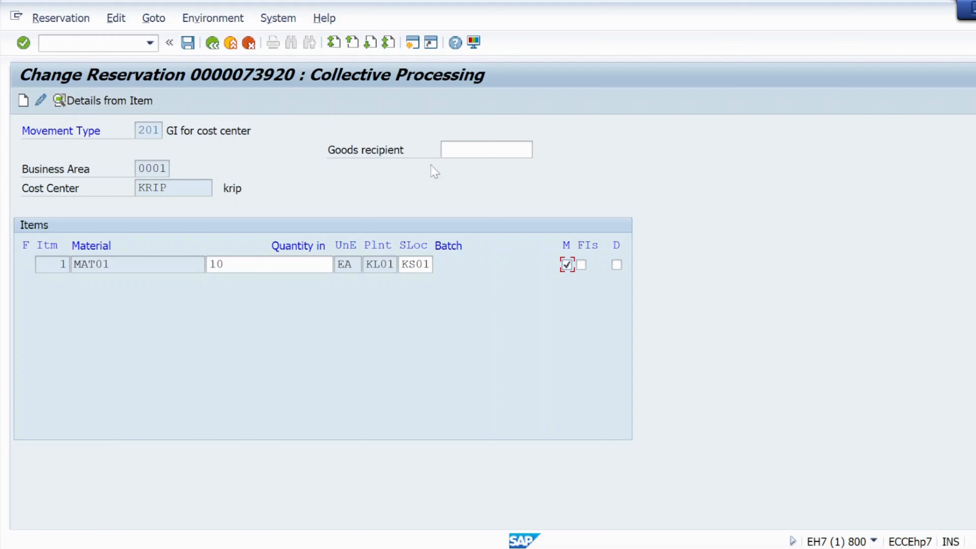
key(space)
click(78, 105)
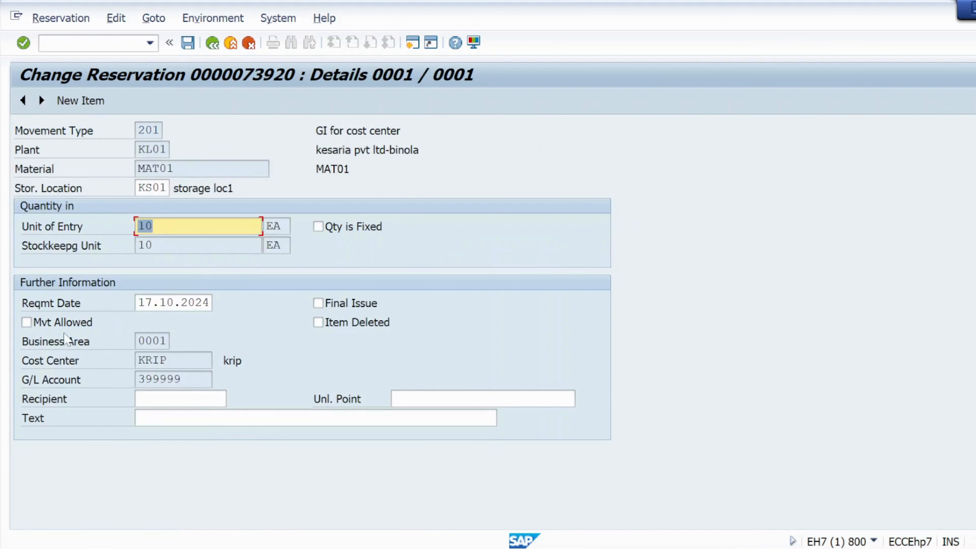
click(26, 322)
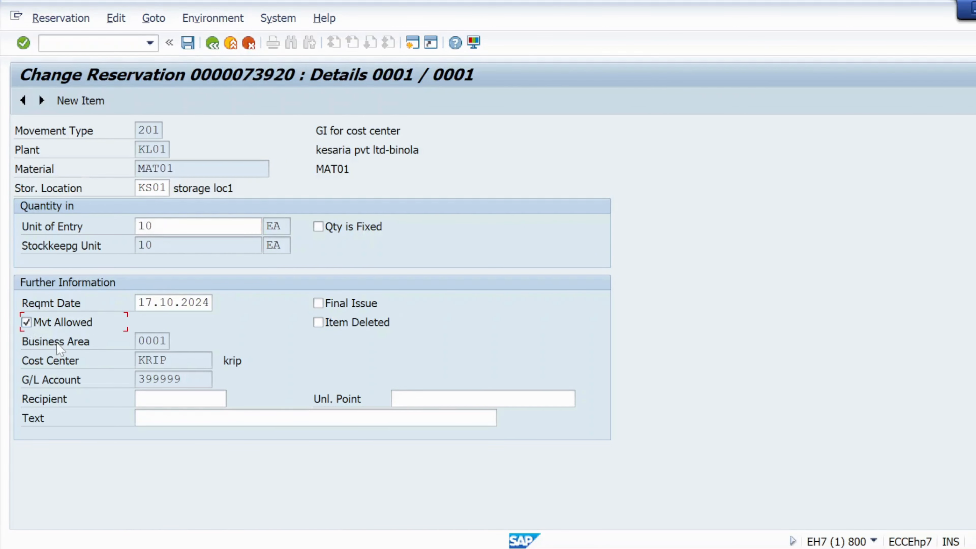
click(26, 322)
click(188, 43)
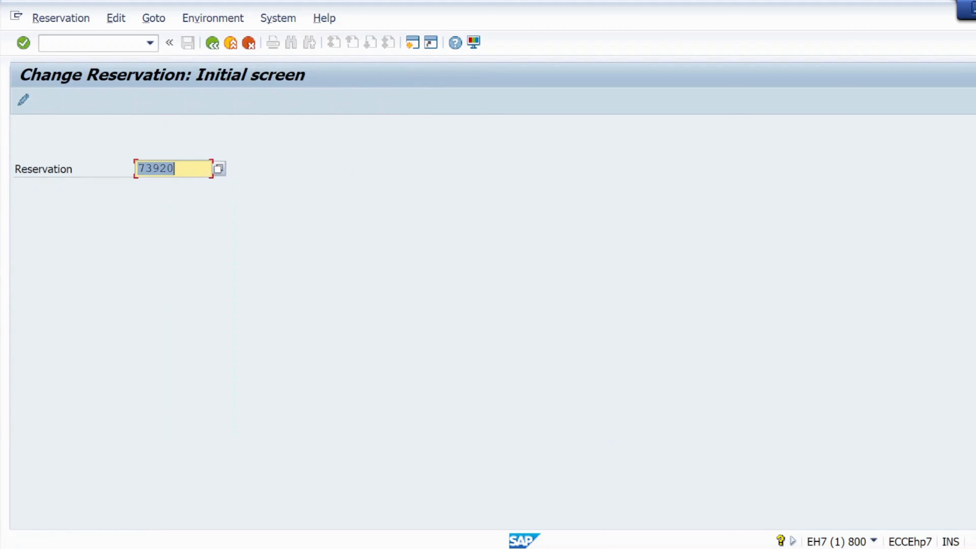
click(100, 43)
text(/nm)
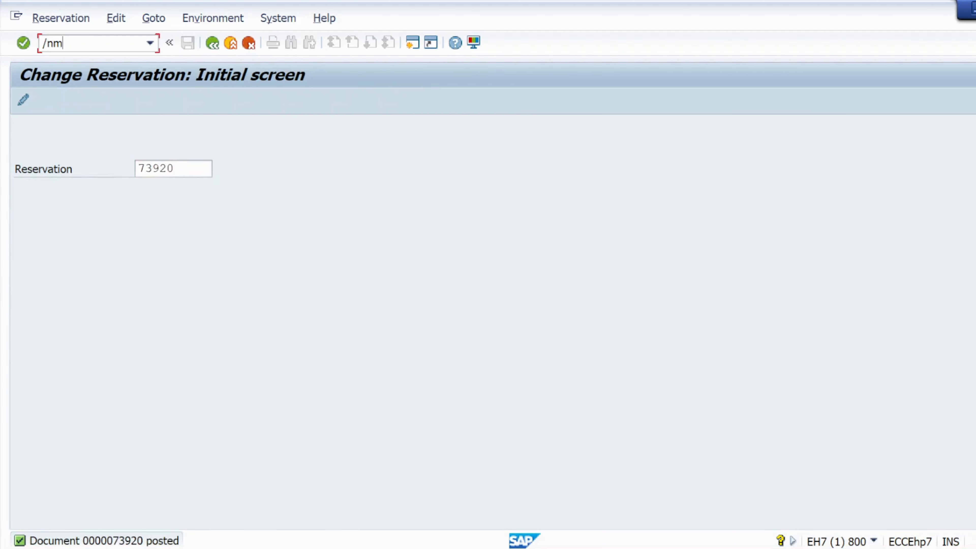
text(b24)
Rerun the MAT01 reservation list and select new reservation 73920 (10 EA, 17.10.2024)
key(Return)
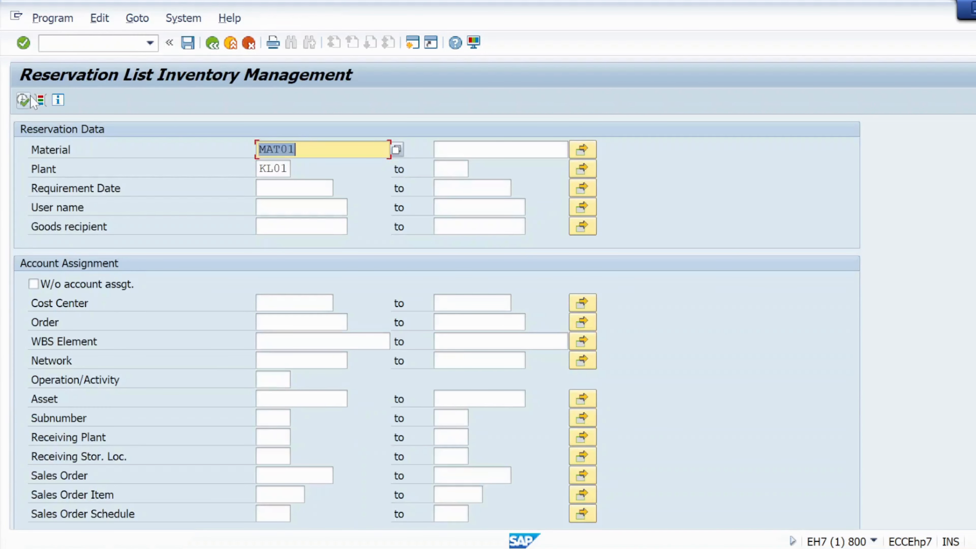
click(23, 100)
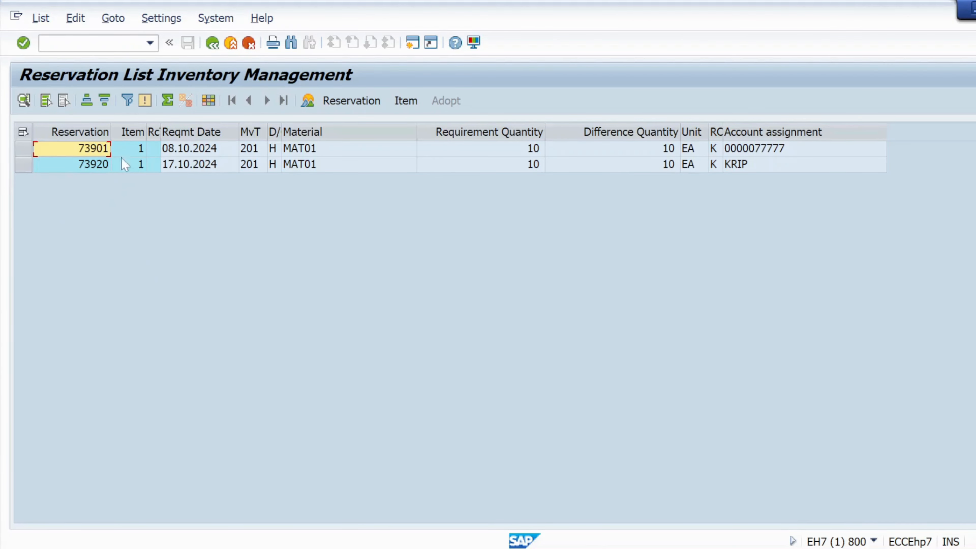
click(82, 170)
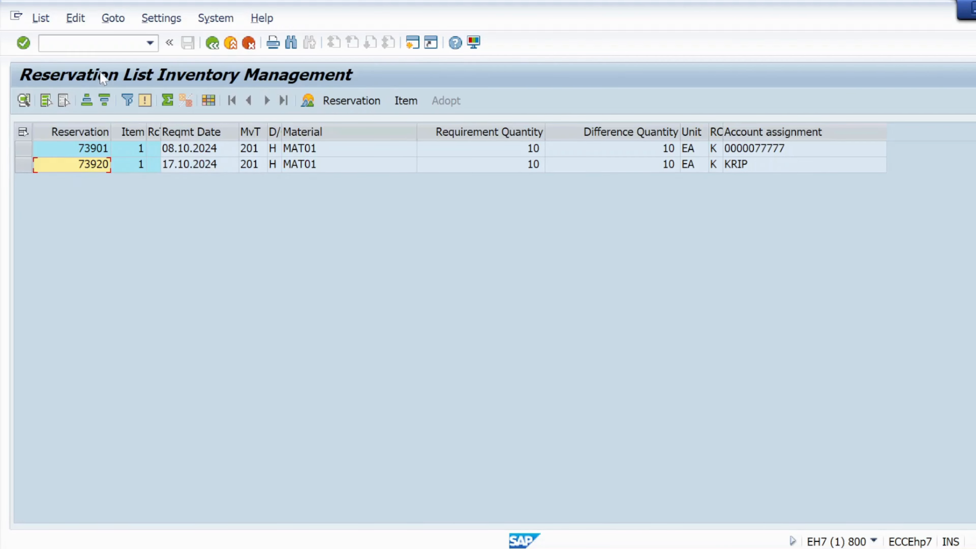
click(100, 43)
End the SAP session with /nex and return to the Reservation notes document in Word
text(/nex)
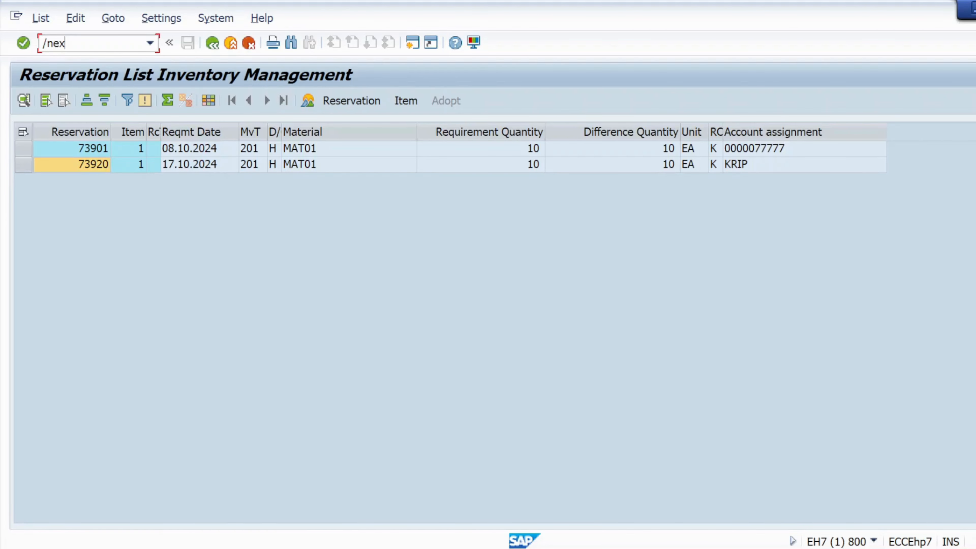
key(Return)
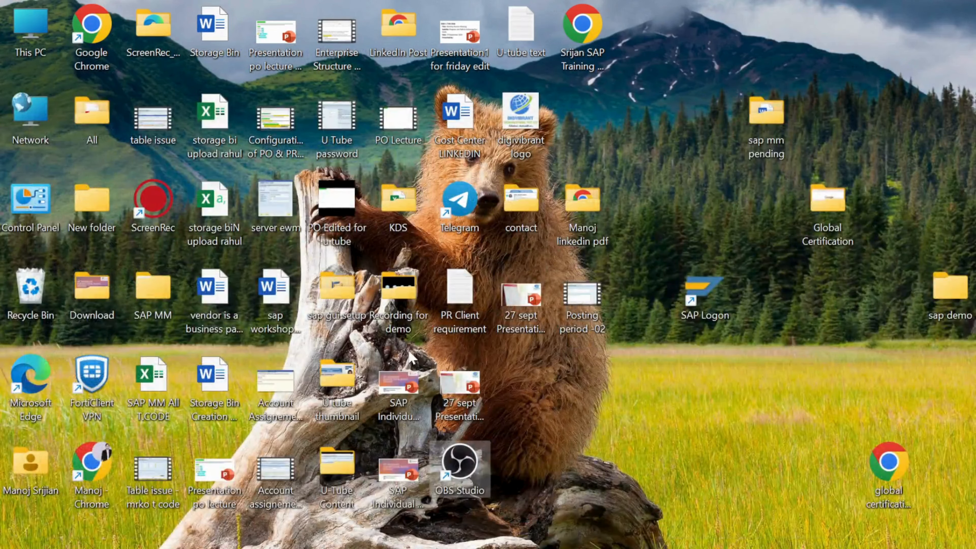
key(alt+Tab)
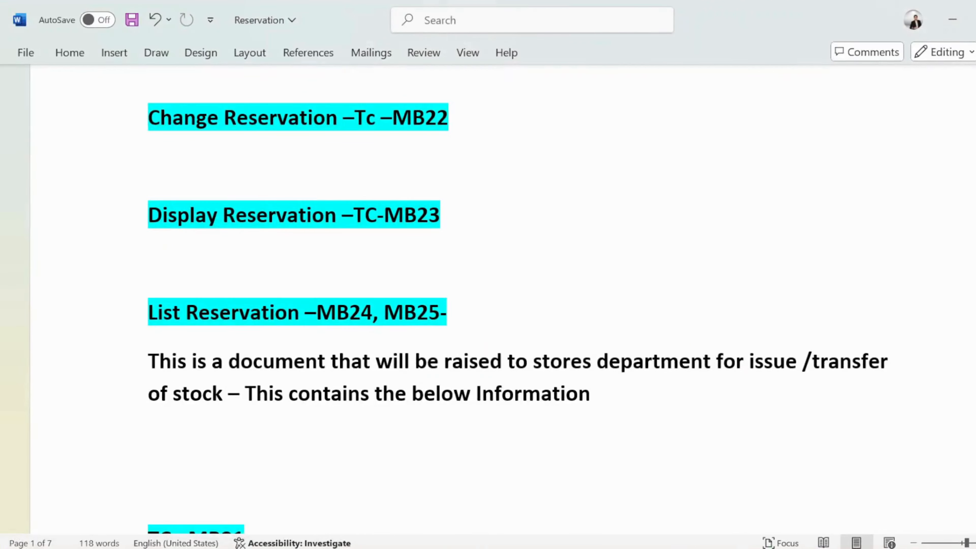
Scroll past the MB21, New Items and MB24 screenshots to the Issue against Reservation heading
scroll(518, 304, down, 5)
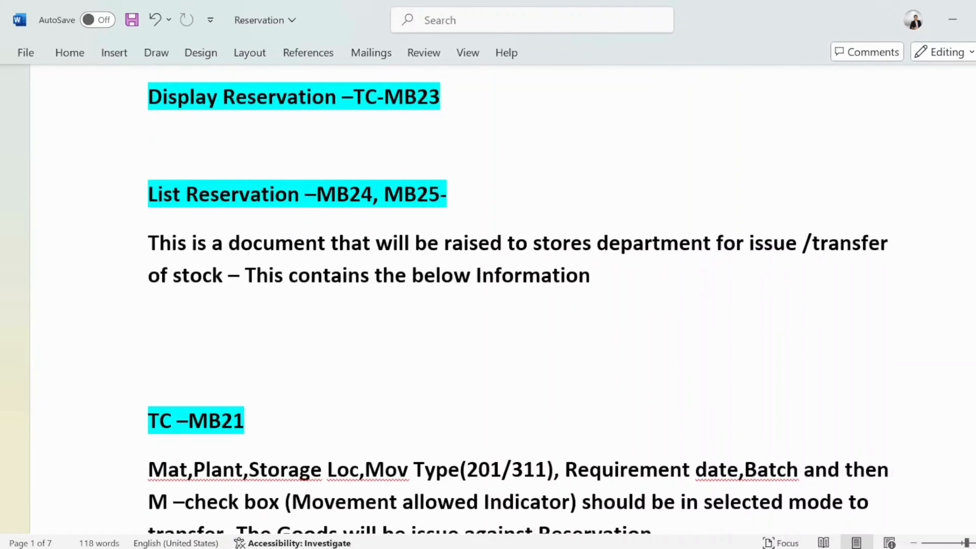
scroll(518, 246, down, 1)
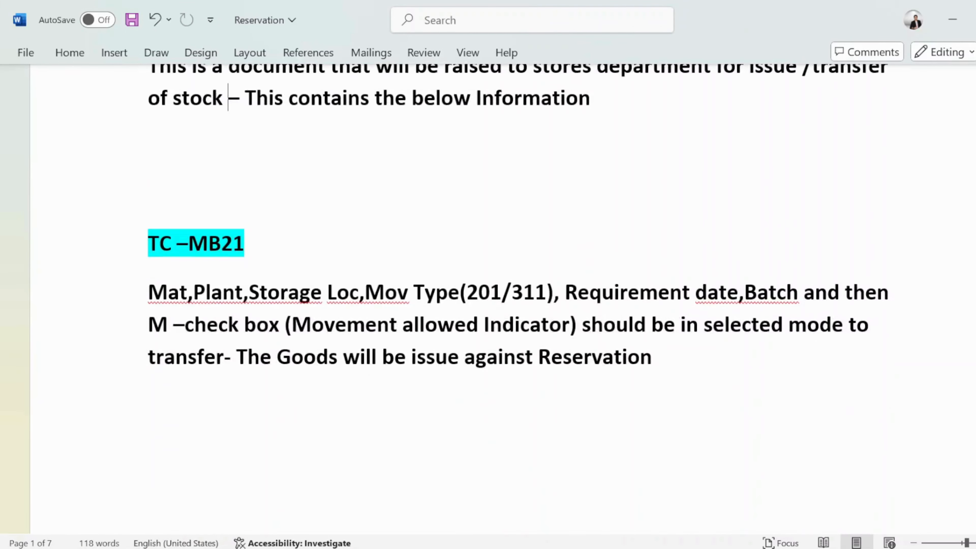
scroll(482, 431, down, 12)
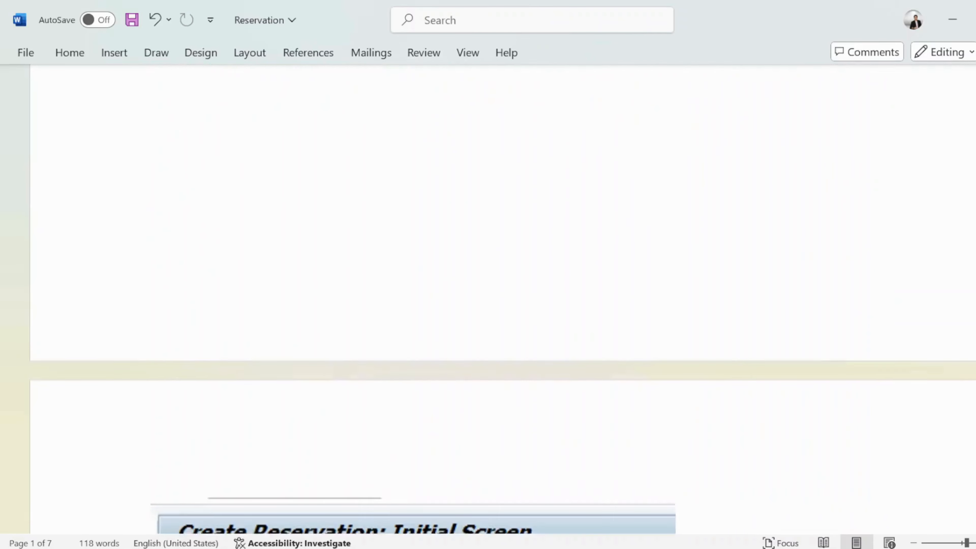
scroll(481, 430, down, 9)
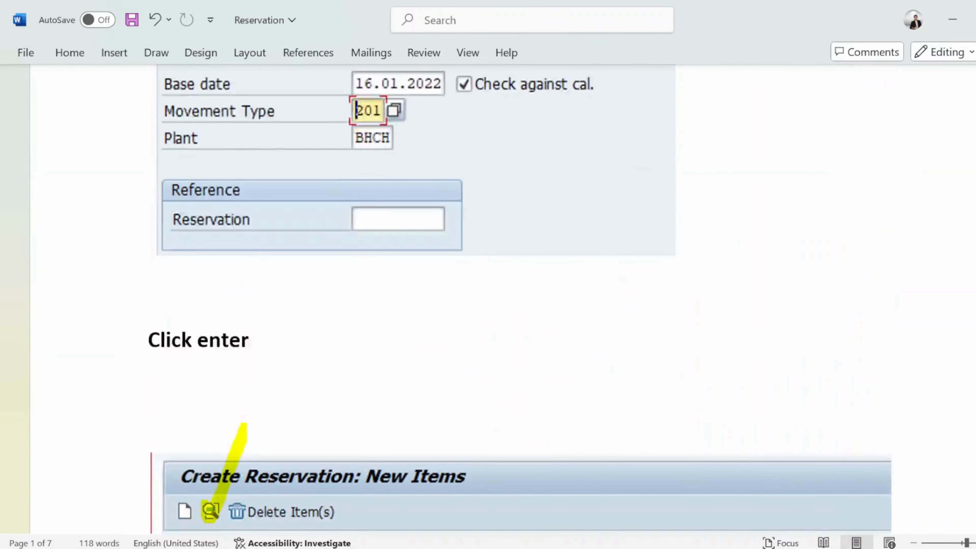
scroll(342, 427, down, 4)
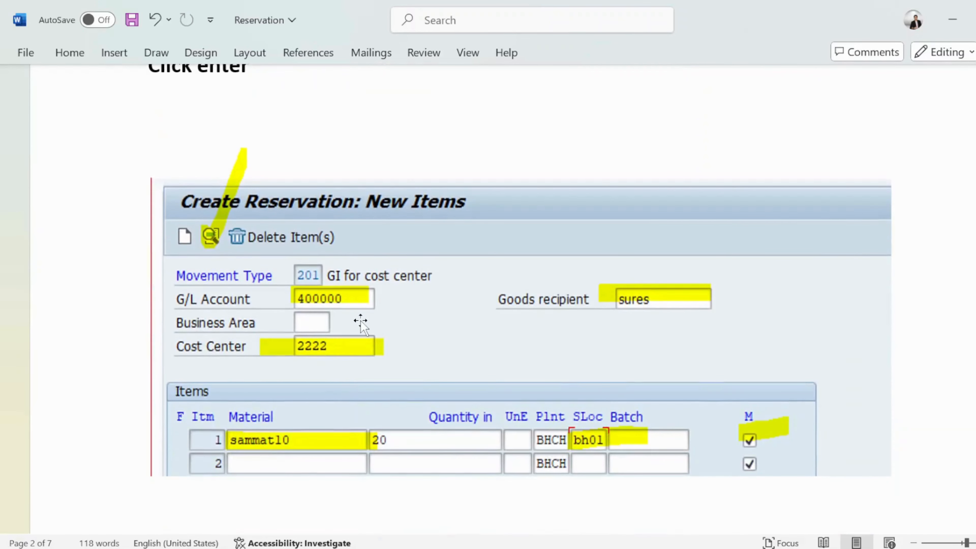
scroll(363, 327, down, 1)
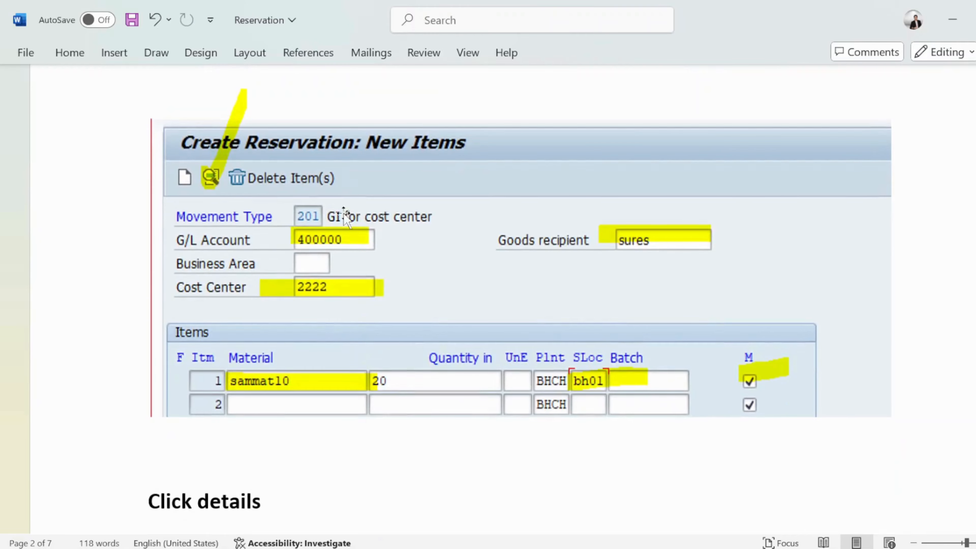
scroll(345, 285, down, 3)
scroll(351, 375, down, 14)
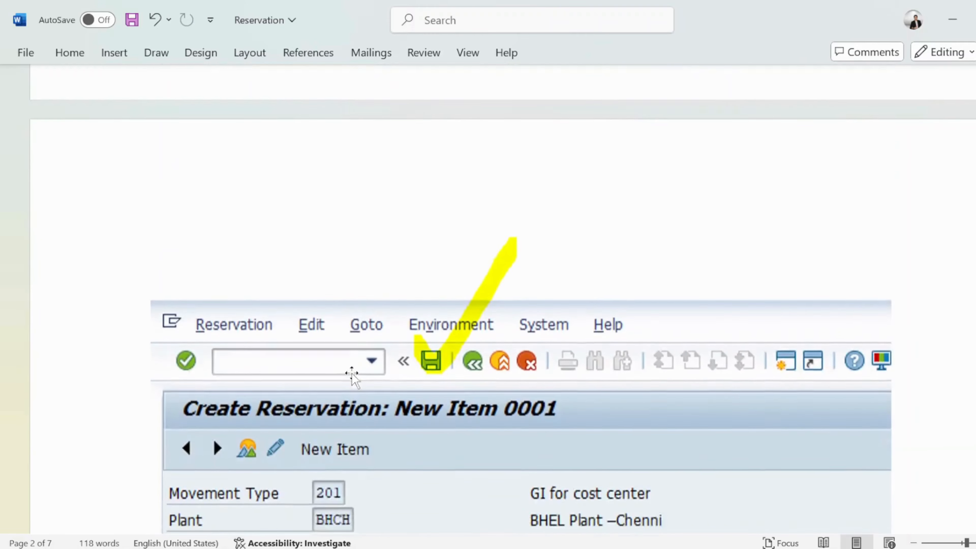
scroll(351, 375, down, 15)
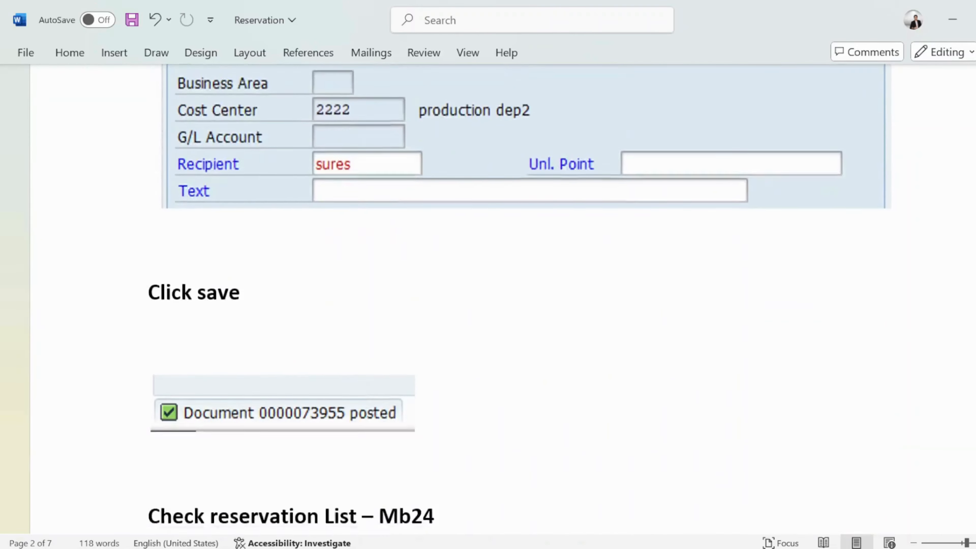
scroll(362, 383, down, 15)
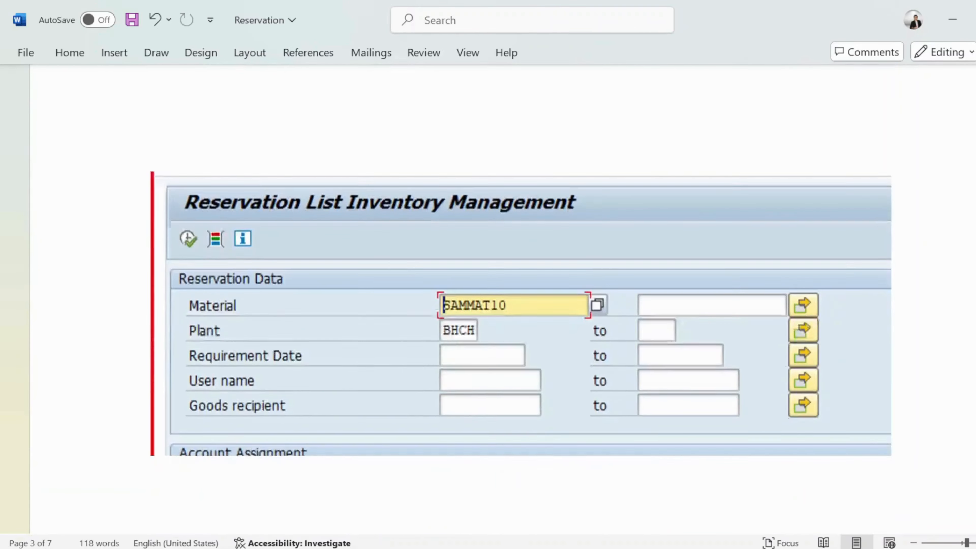
scroll(361, 382, down, 12)
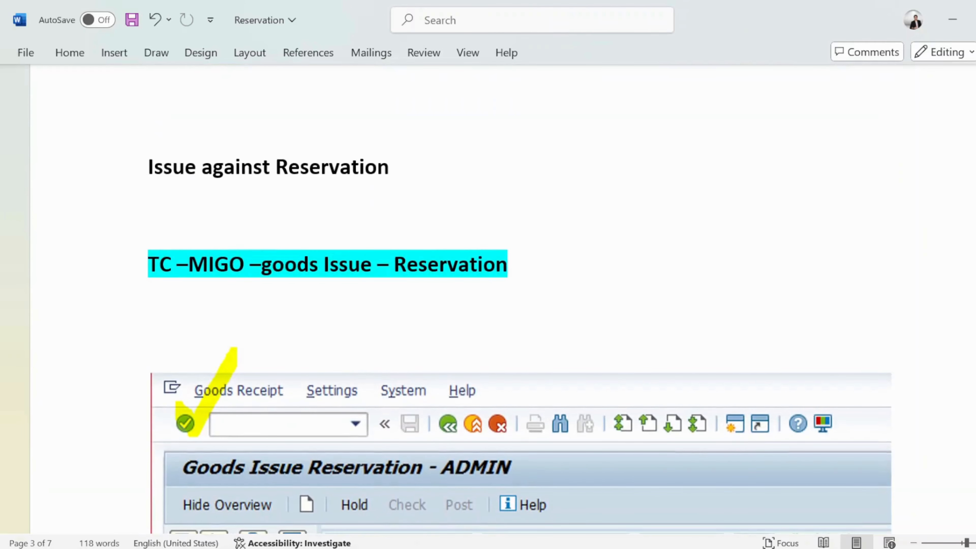
Highlight the Issue against Reservation heading yellow and prefix it with 'Step3- '
drag(148, 167, 418, 164)
click(427, 137)
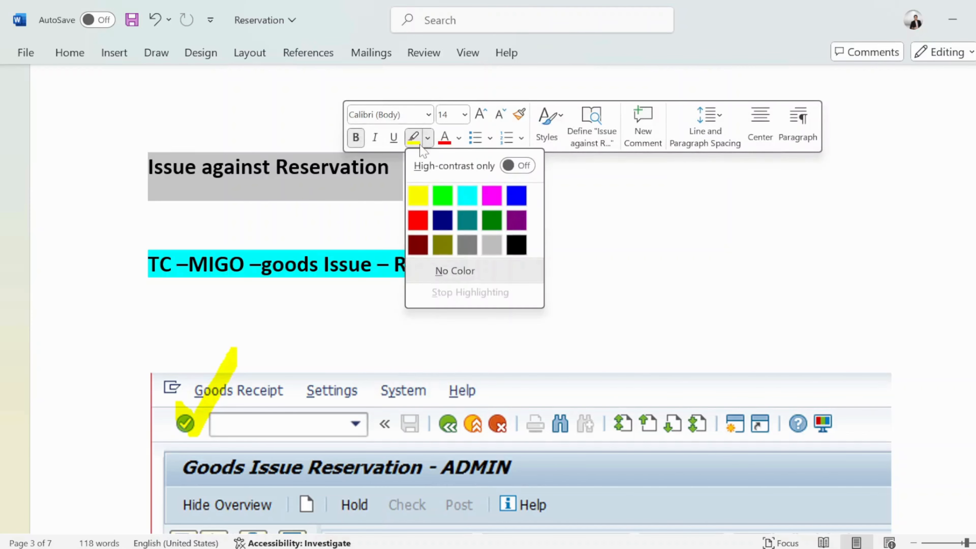
click(416, 194)
click(224, 212)
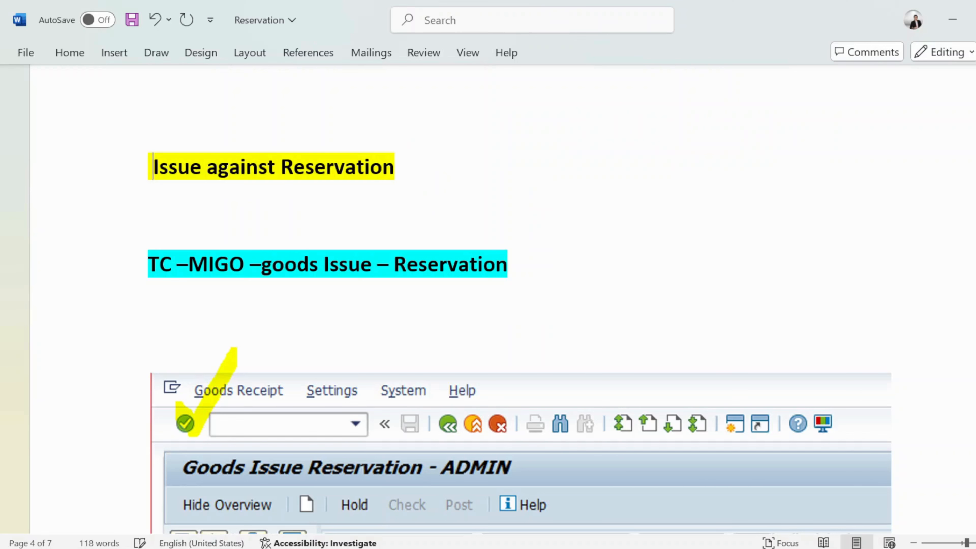
key(Caps_Lock)
text(S)
key(Caps_Lock)
text(tep)
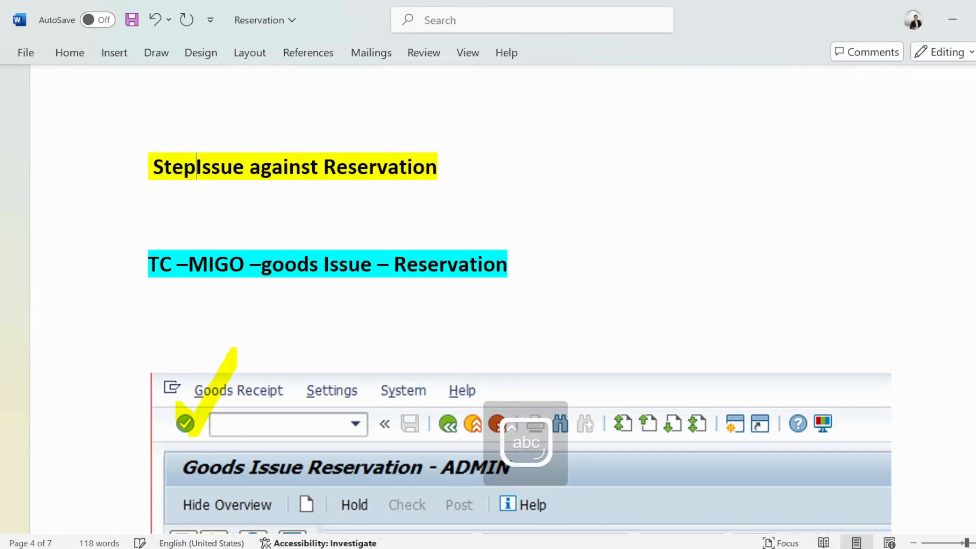
text(2-)
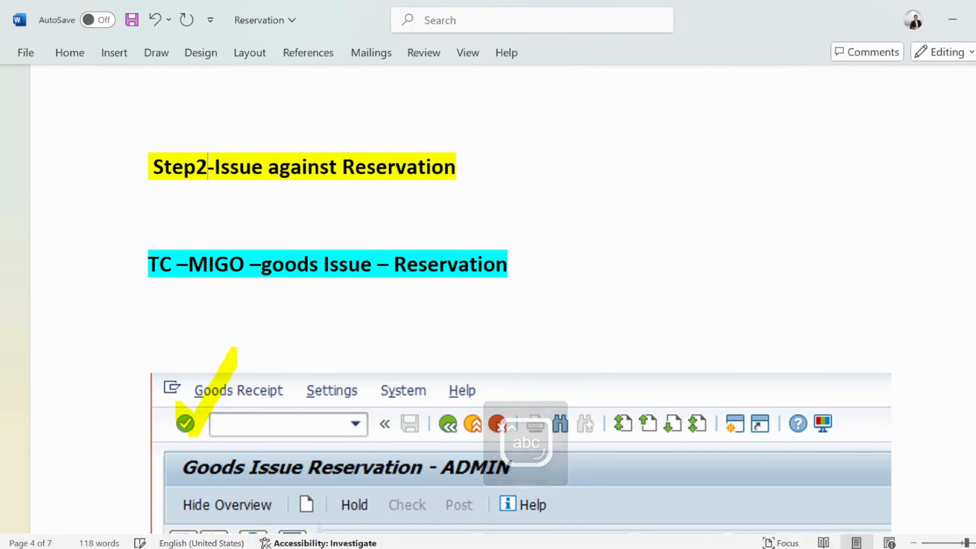
key(BackSpace)
key(BackSpace)
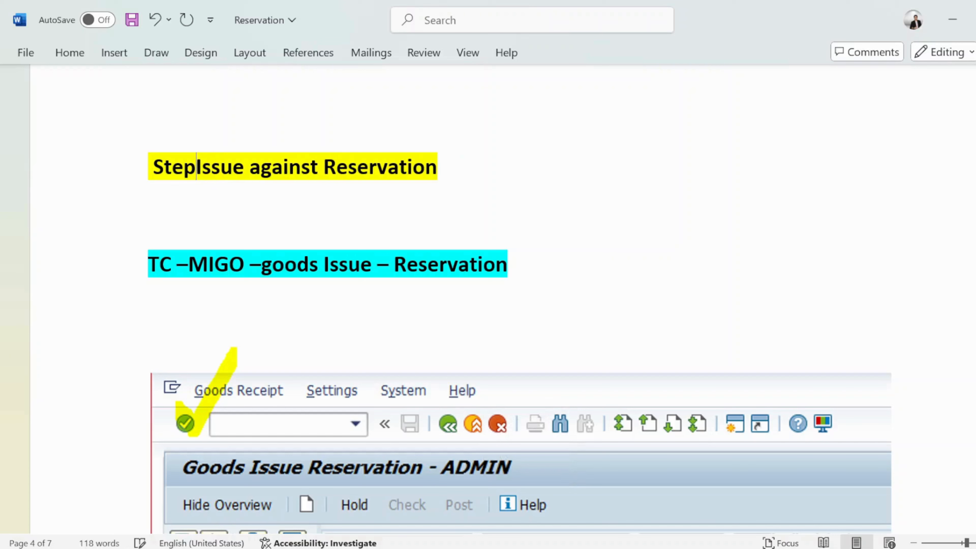
text(3-)
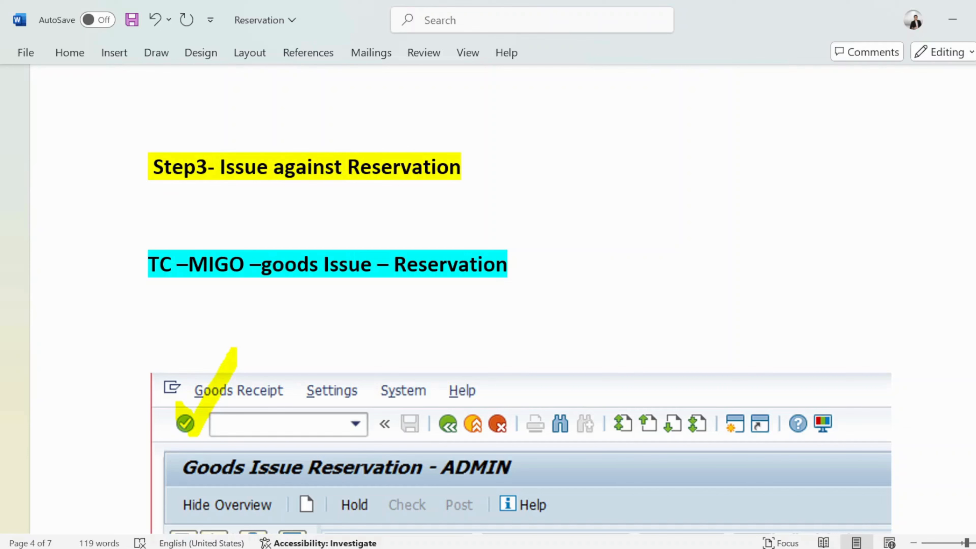
Change the Step3 heading's highlight to green, then scroll on toward the Summary section
drag(475, 181, 150, 177)
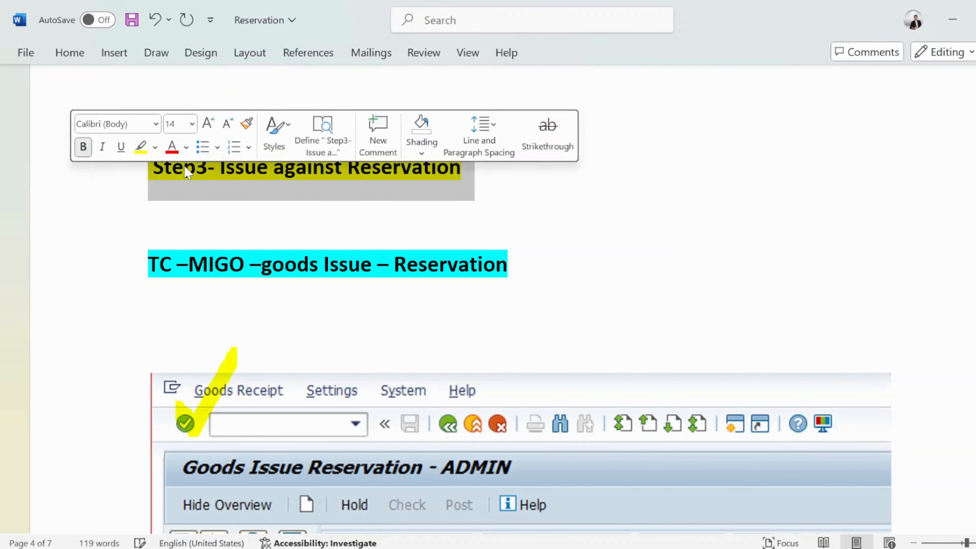
click(155, 147)
click(169, 204)
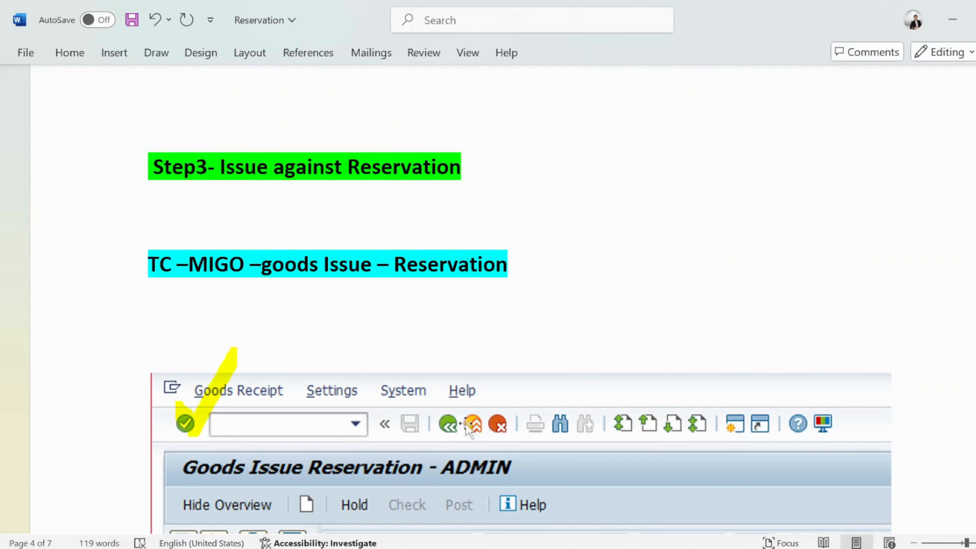
scroll(403, 365, down, 3)
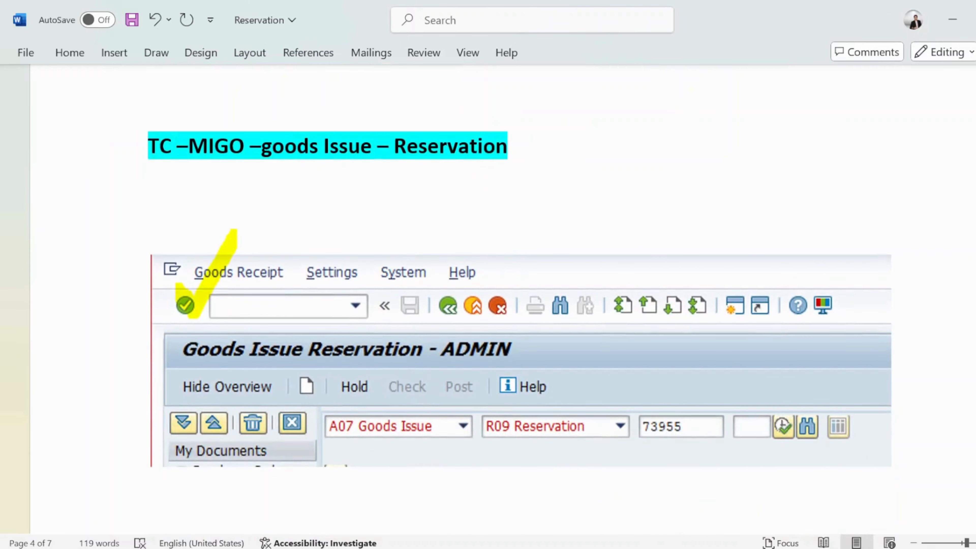
scroll(422, 305, down, 20)
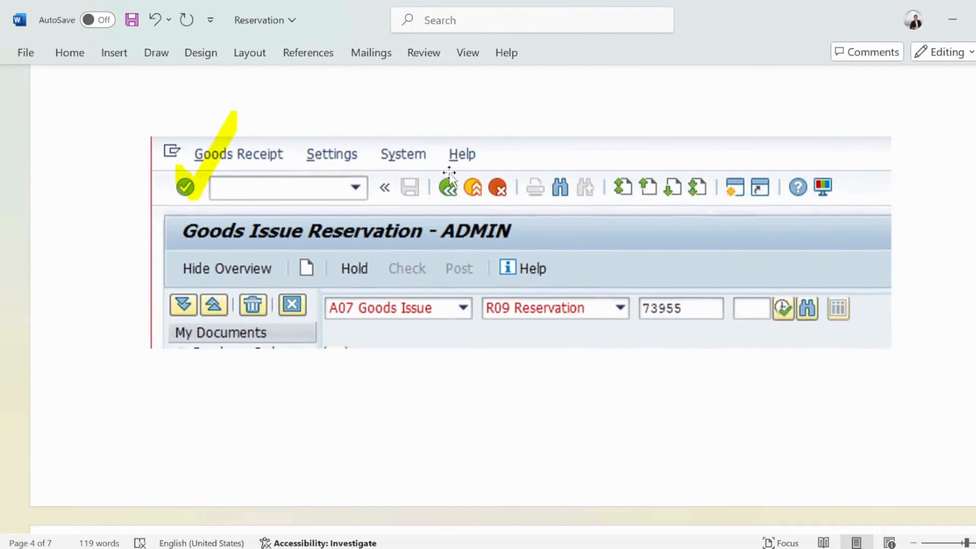
scroll(422, 305, down, 15)
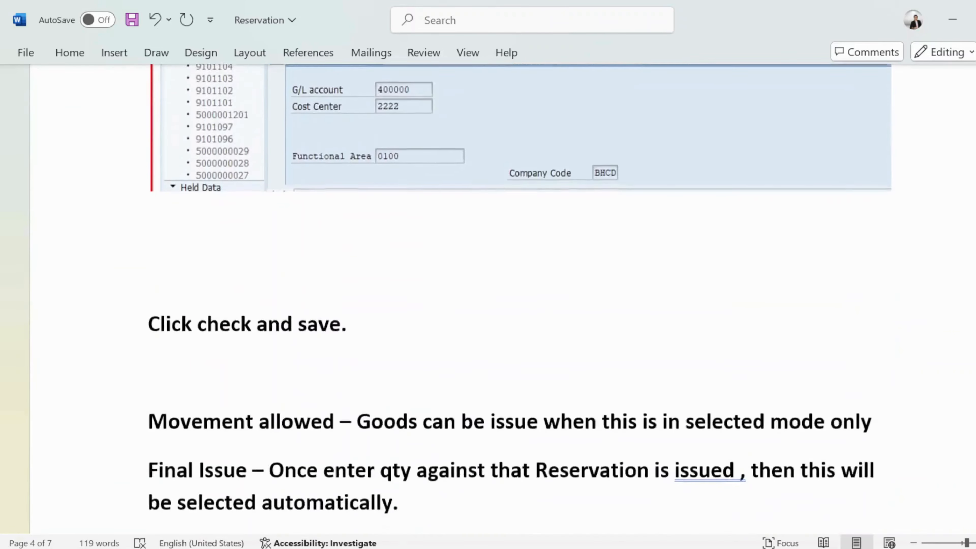
scroll(420, 302, down, 2)
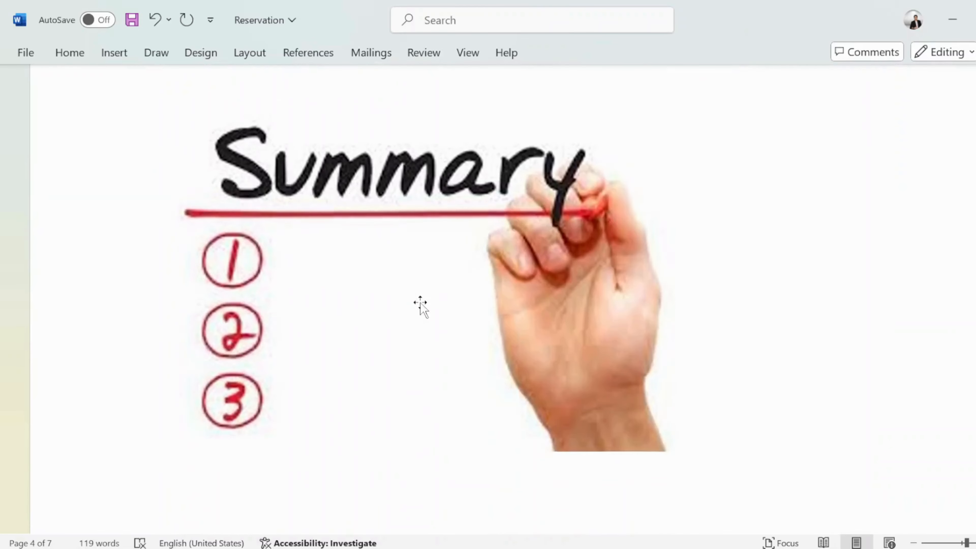